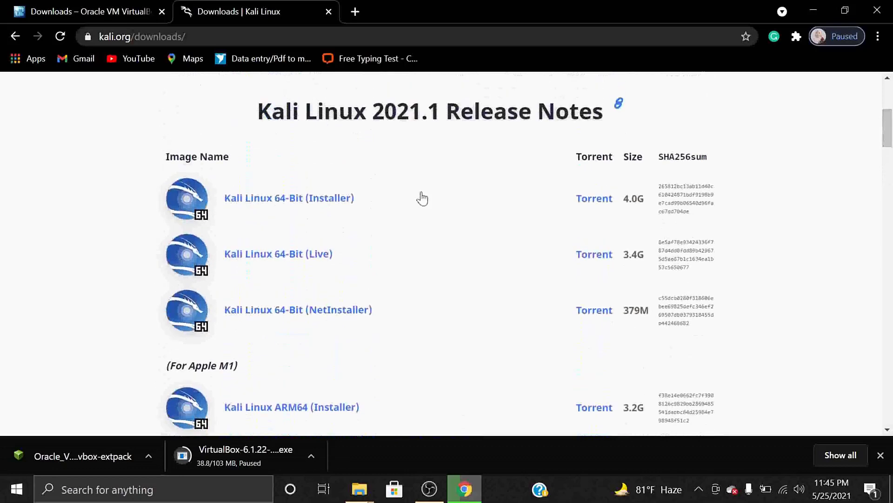
Start downloading the Kali Linux 64-bit installer, then pause that download.
left_click(318, 208)
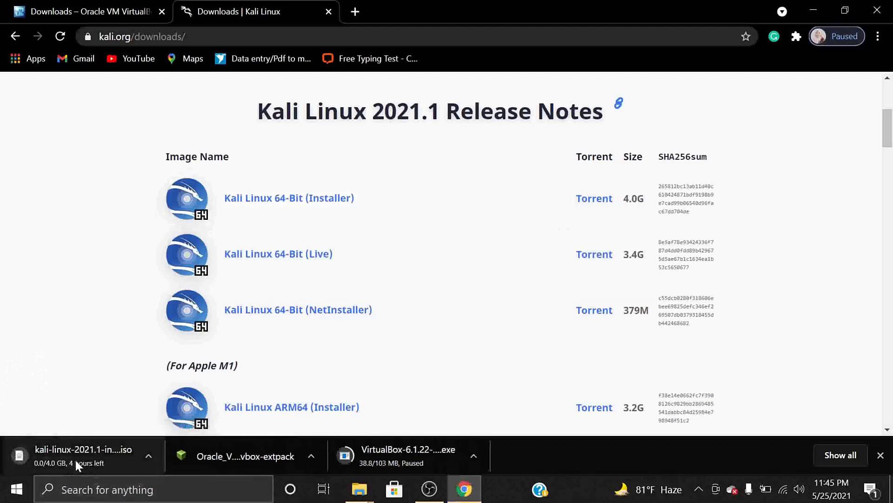
right_click(74, 458)
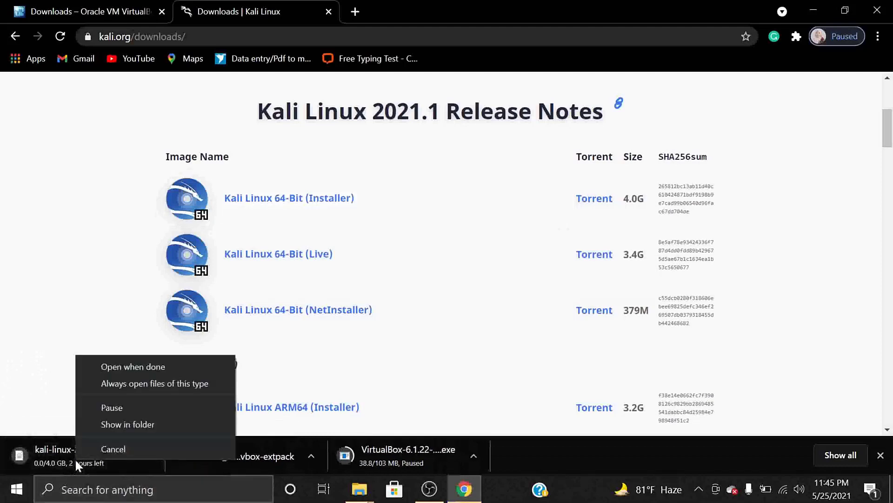
left_click(121, 413)
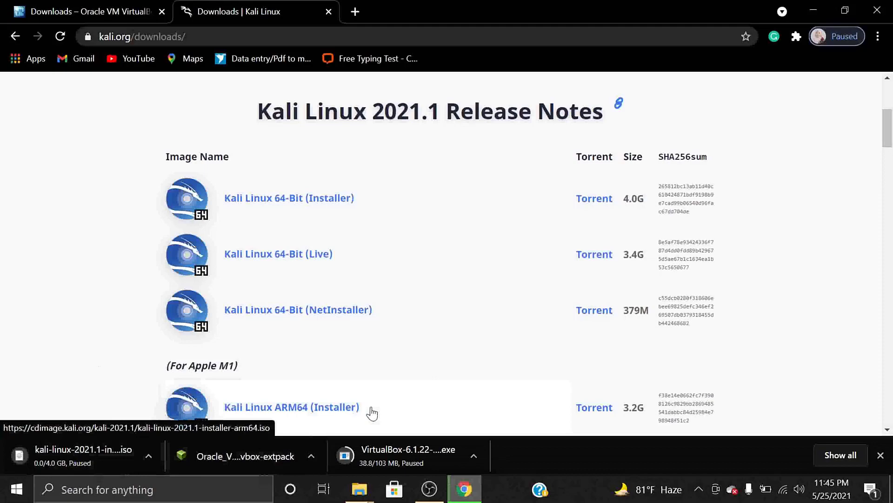
Check the hidden tray icons and minimize Chrome to reveal the Windows desktop.
left_click(699, 490)
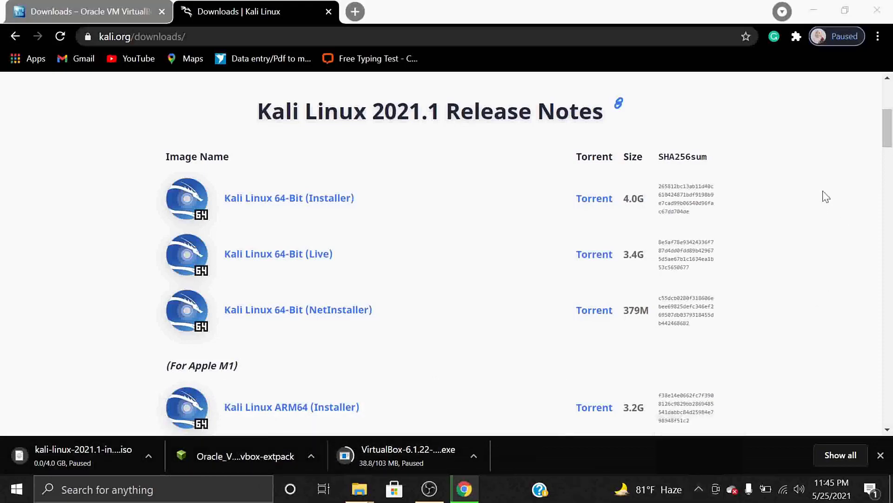
left_click_drag(826, 196, 684, 320)
left_click(684, 319)
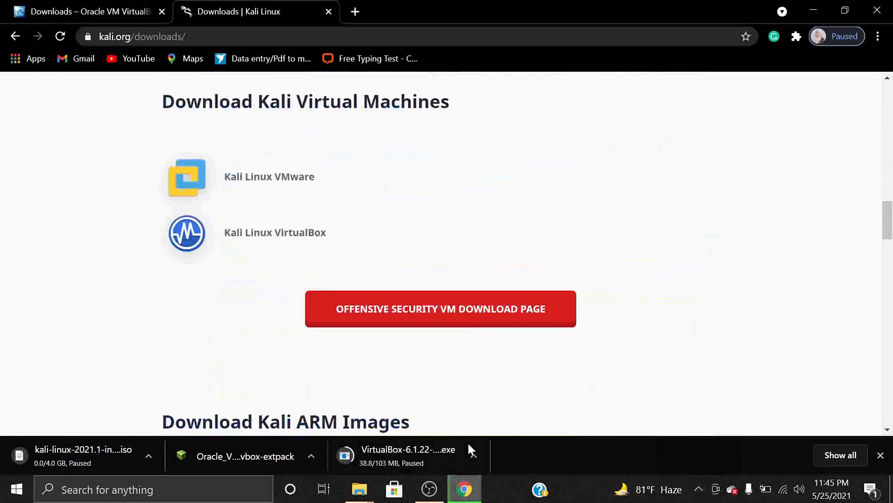
left_click(809, 6)
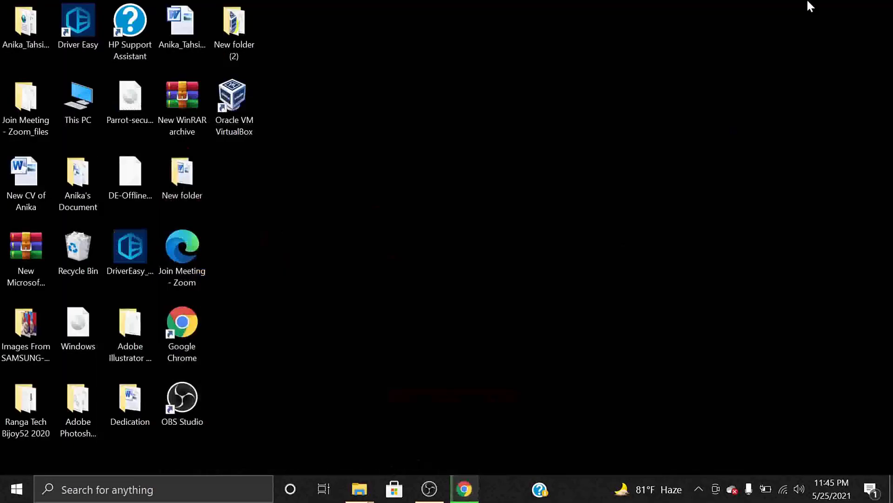
Open New folder (2) maximized and launch the VirtualBox-6.1.22 installer from it.
double_click(240, 21)
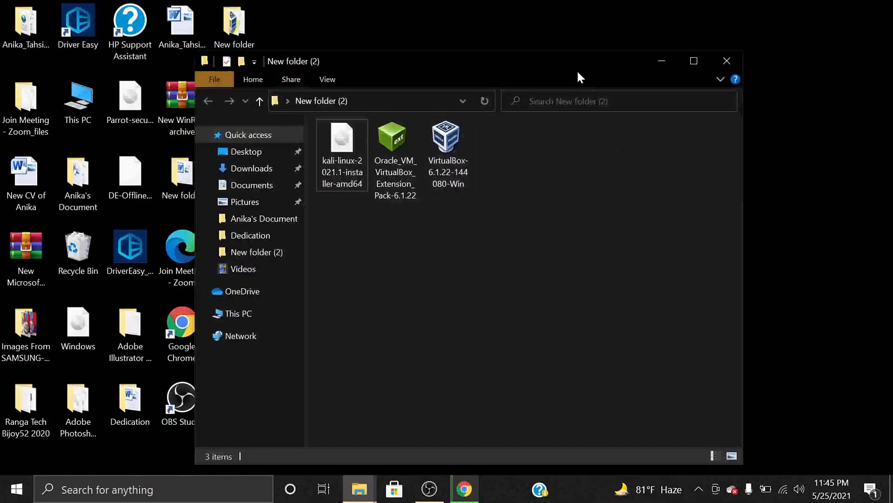
left_click(693, 61)
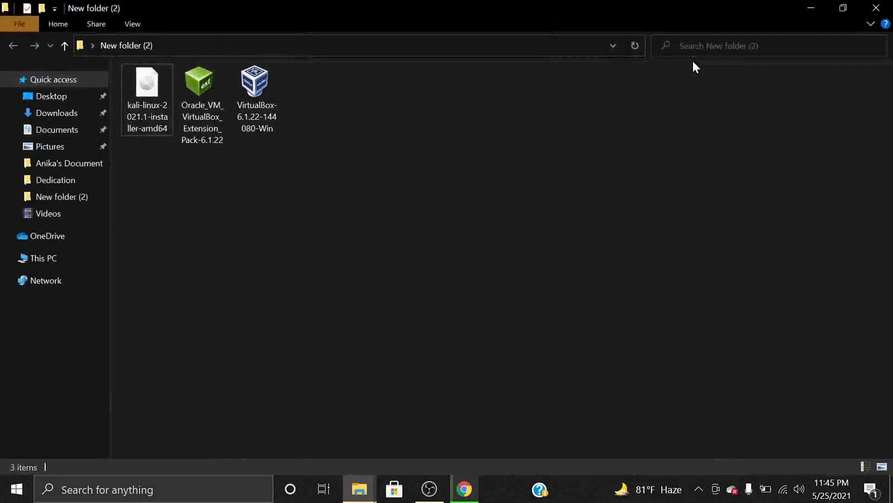
left_click(698, 489)
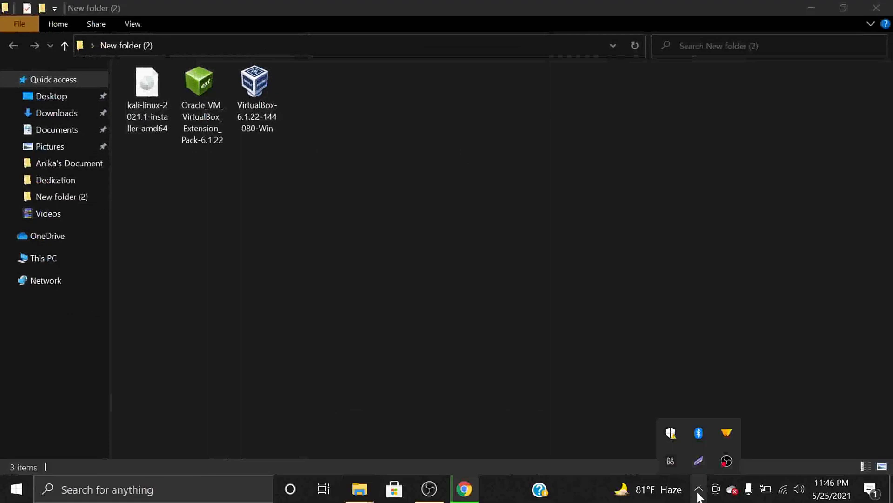
left_click(248, 97)
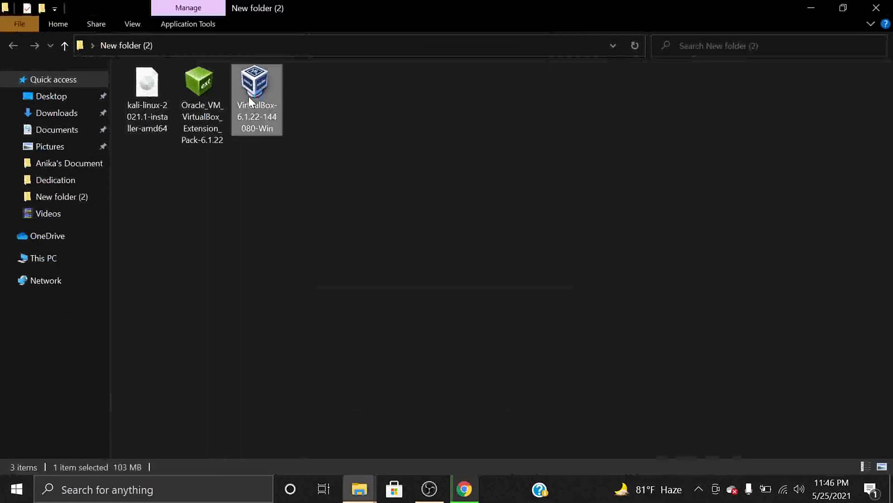
double_click(249, 96)
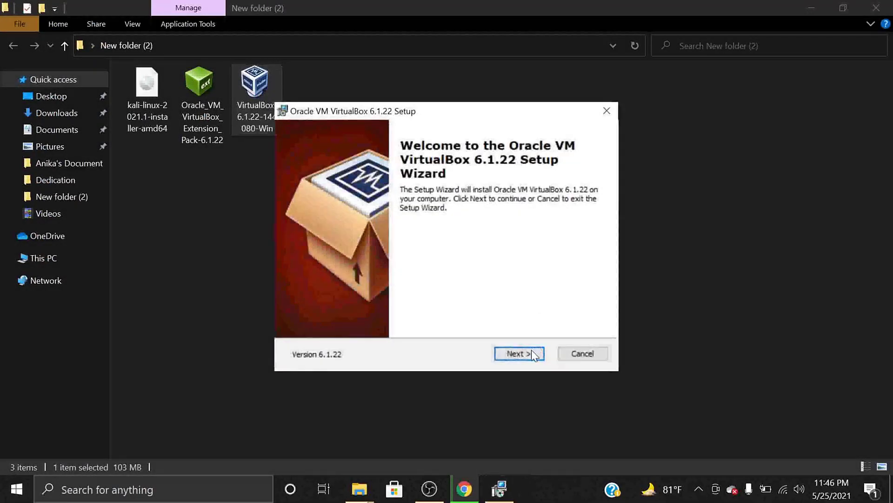
Install VirtualBox 6.1.22 with default features and shortcuts, accepting the network reset warning, then launch it.
left_click(531, 353)
left_click(531, 354)
left_click(531, 355)
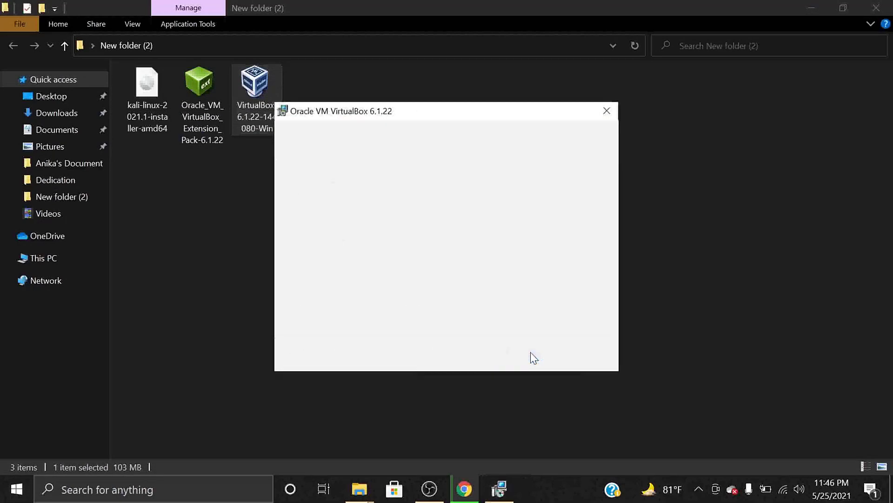
left_click(530, 353)
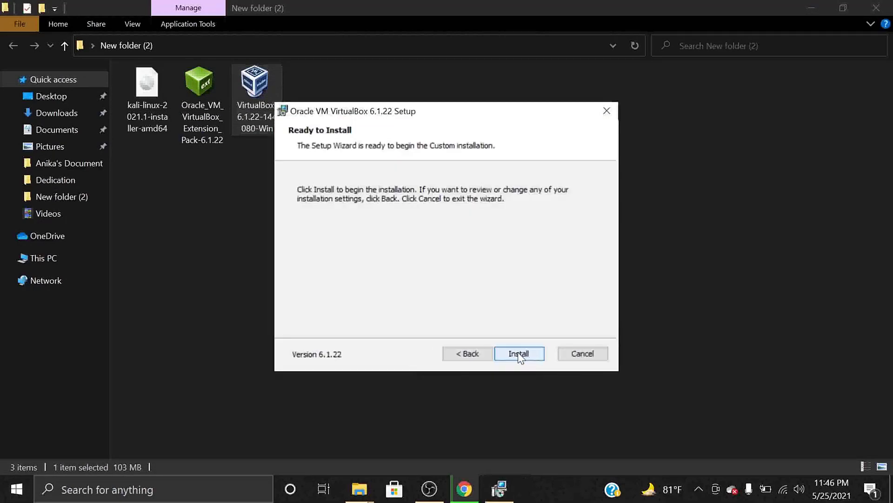
left_click(518, 353)
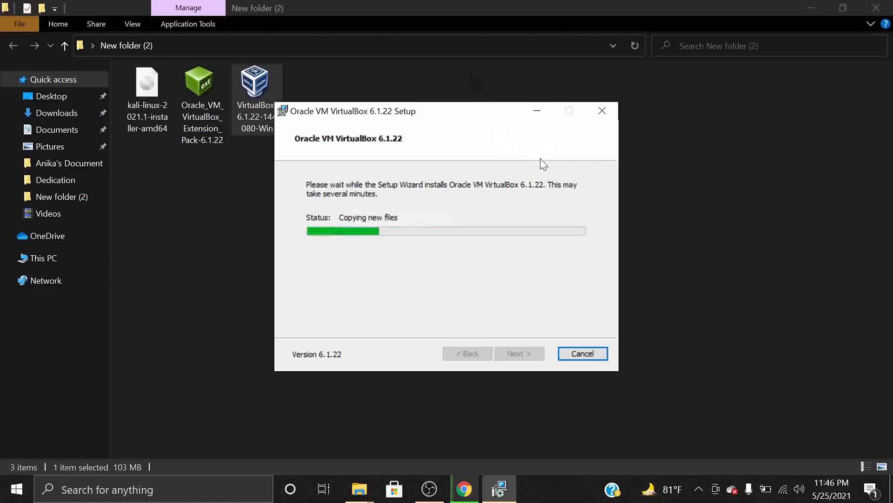
left_click(696, 489)
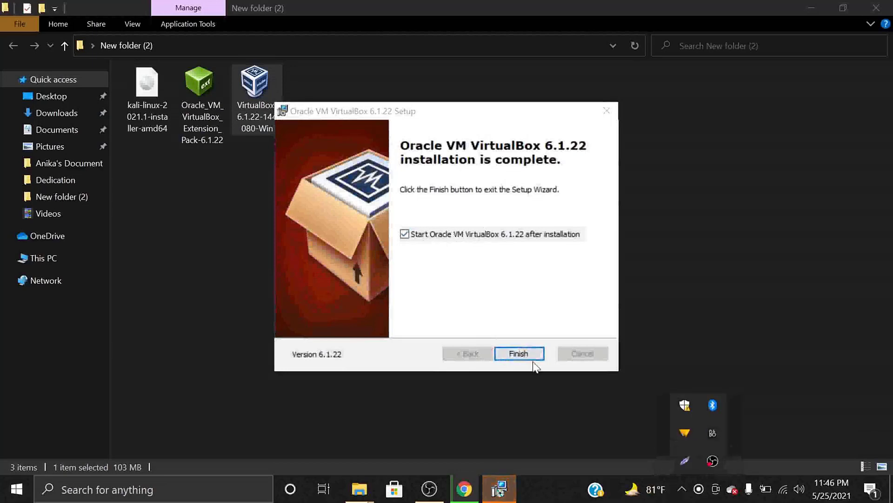
left_click(518, 353)
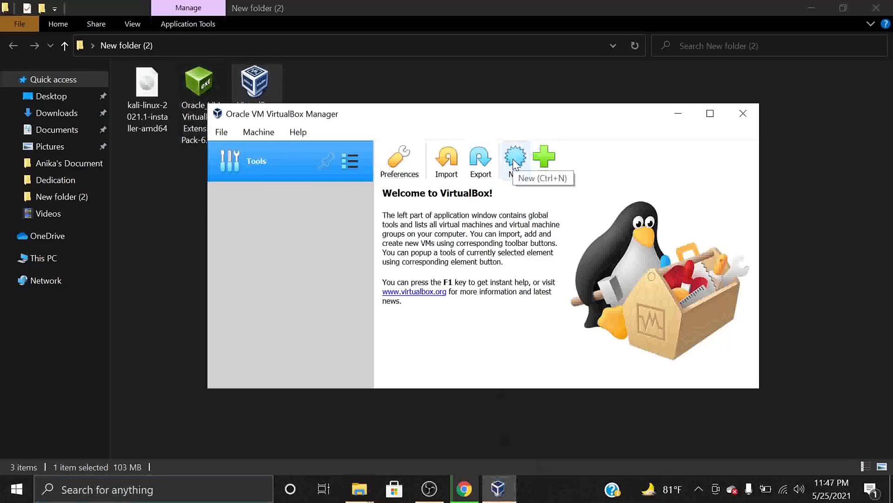
Create a new VM named 'kali' with type Linux and version Debian (64-bit).
left_click(513, 159)
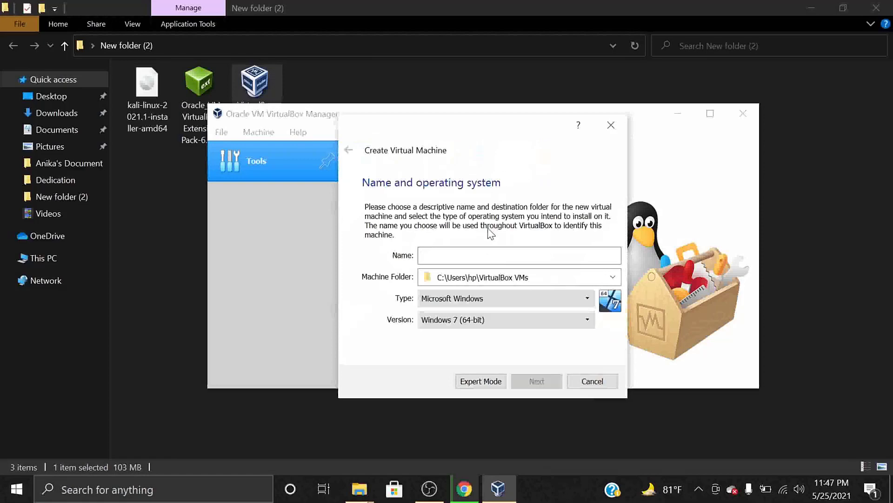
type("kal")
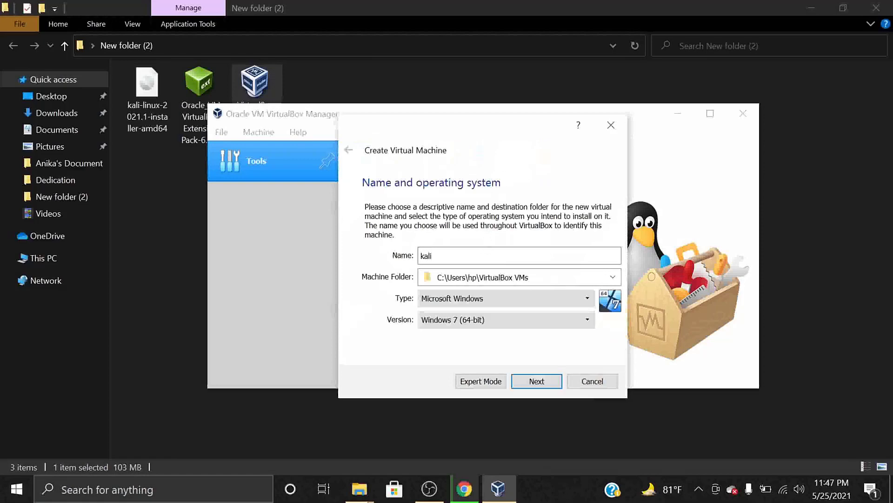
type("i")
left_click(484, 295)
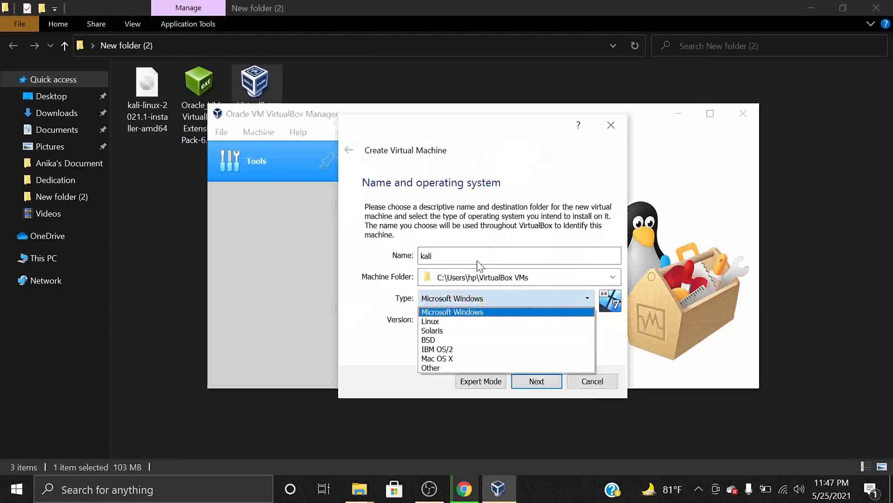
left_click(466, 322)
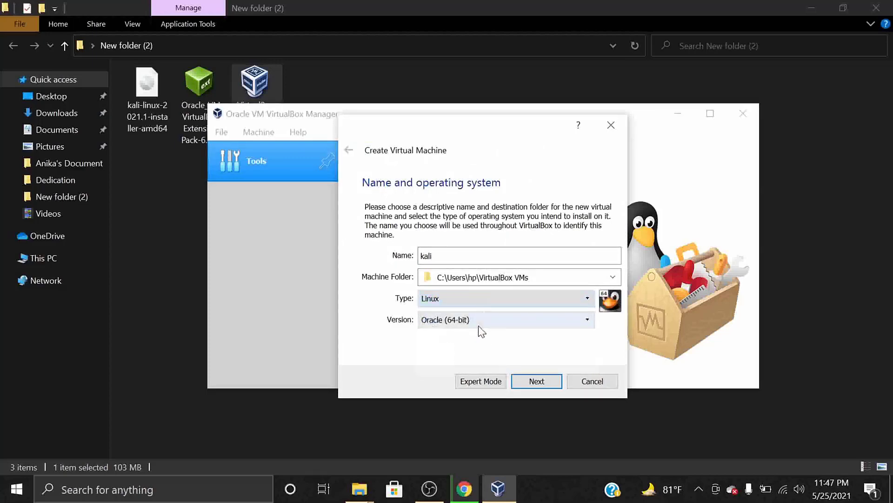
left_click(480, 321)
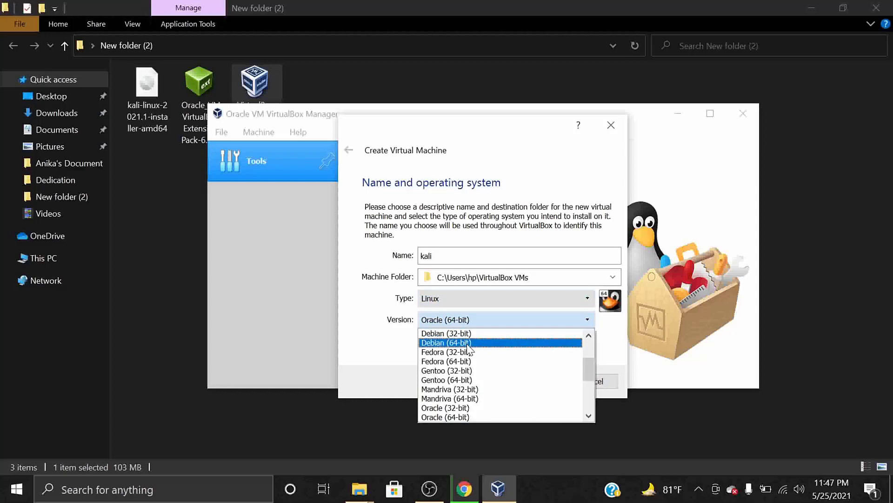
left_click(468, 345)
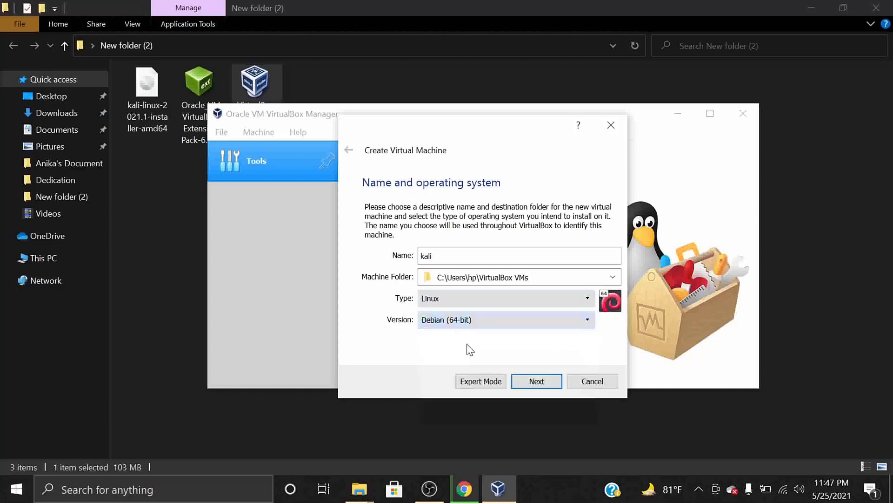
left_click(527, 384)
Adjust the kali VM's memory slider to 2048 MB and continue to the hard disk page.
left_click(423, 258)
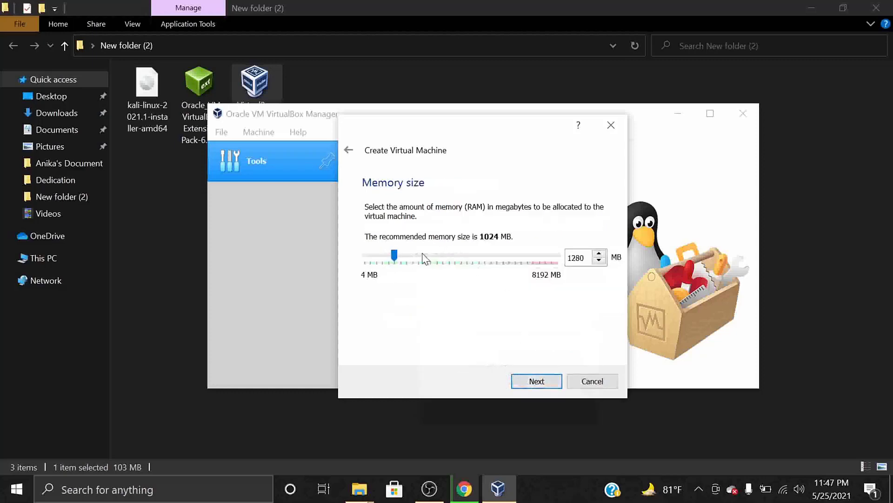
left_click(423, 258)
left_click(423, 258)
left_click(423, 258)
left_click_drag(424, 257, 420, 259)
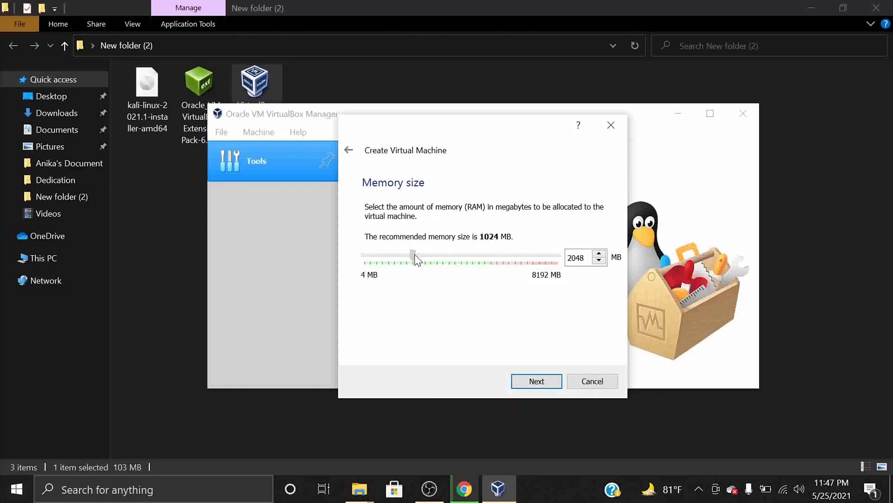
left_click_drag(411, 258, 414, 261)
left_click(525, 382)
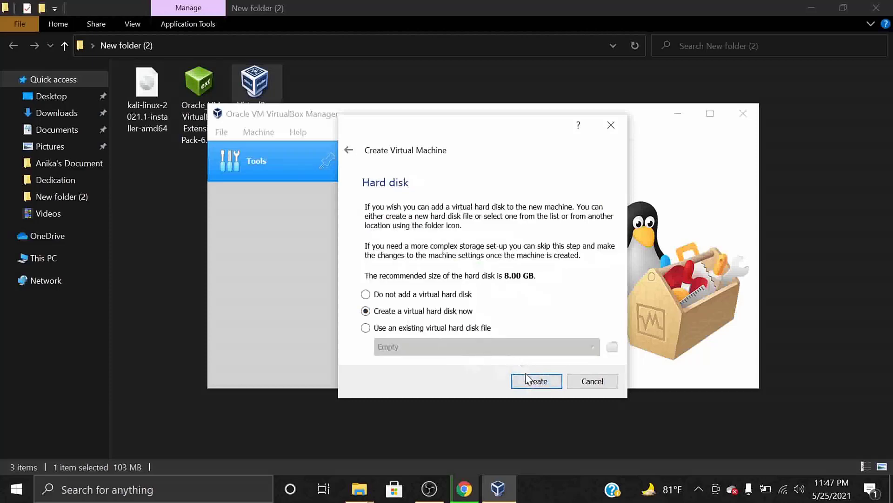
Create a dynamically allocated VDI hard disk of 52.90 GB for the kali VM.
left_click(526, 379)
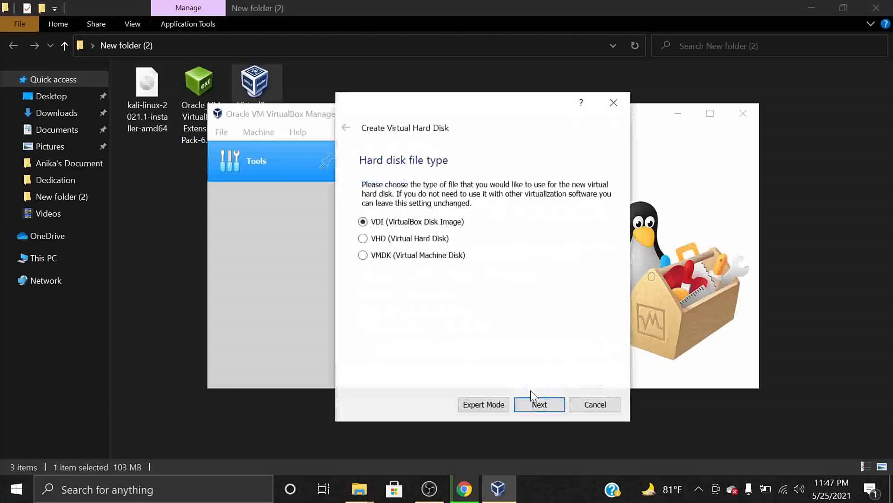
left_click(536, 404)
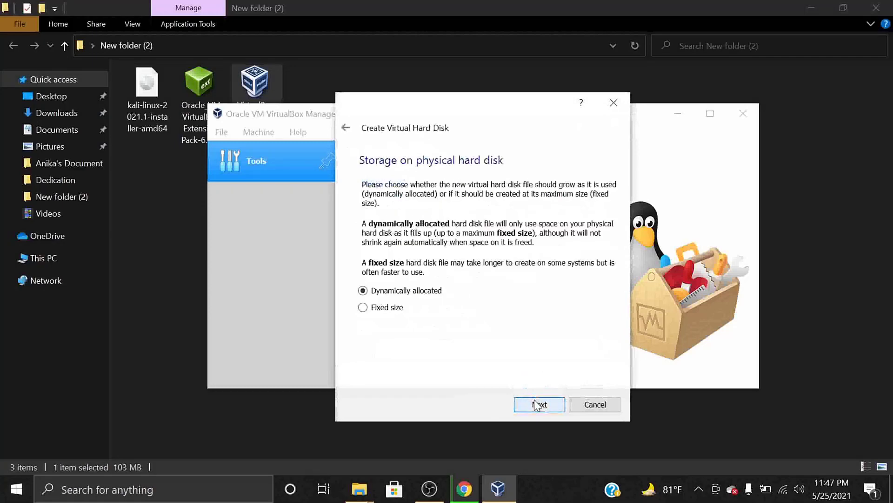
left_click(536, 404)
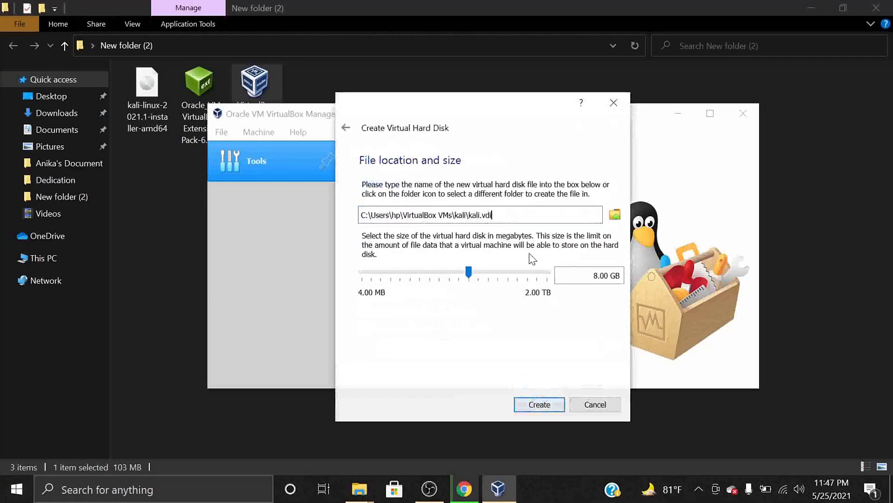
left_click_drag(469, 271, 488, 271)
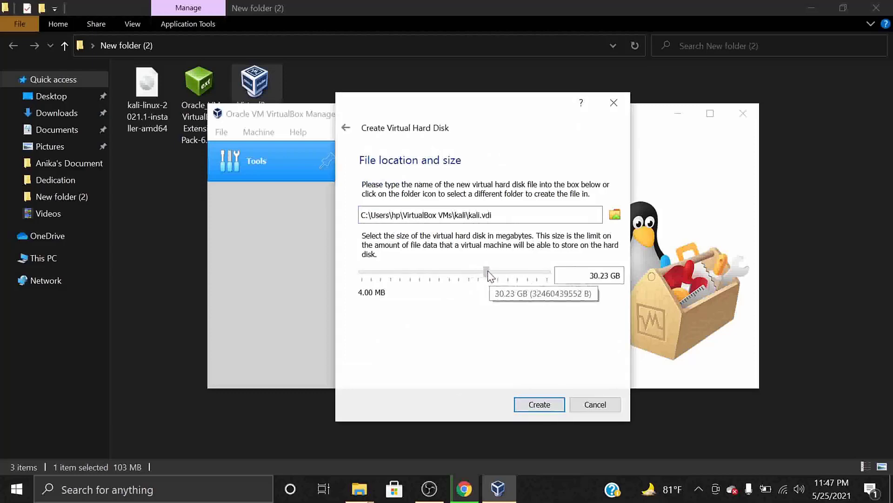
left_click_drag(488, 272, 497, 278)
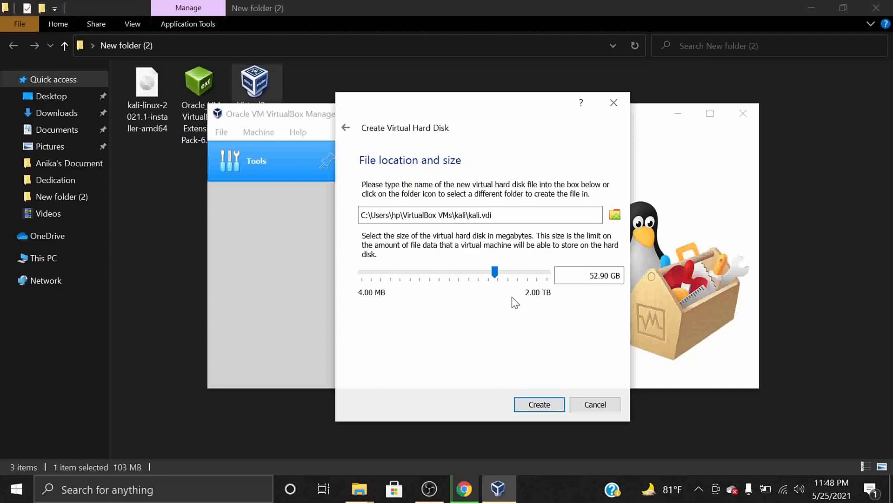
left_click(538, 404)
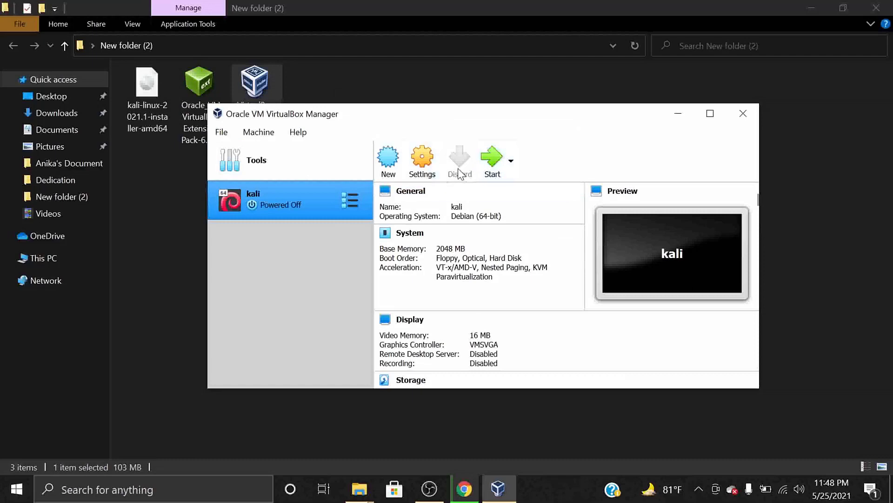
left_click(411, 166)
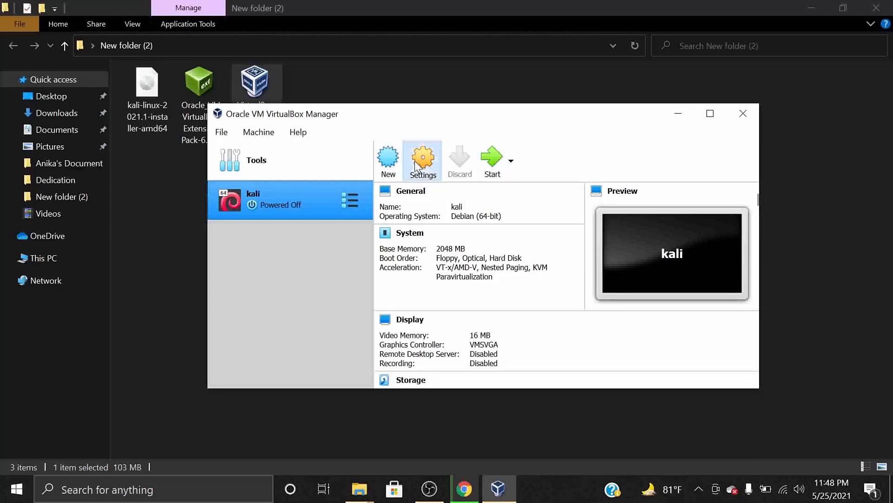
left_click(415, 160)
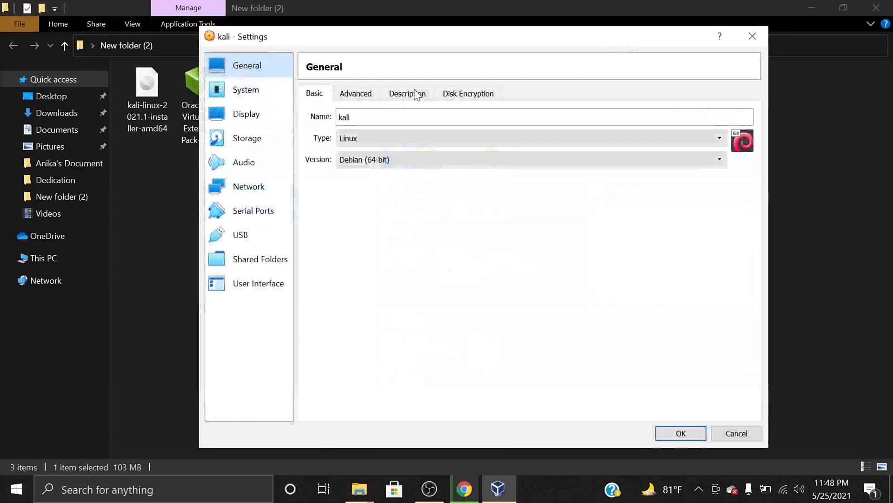
left_click(715, 434)
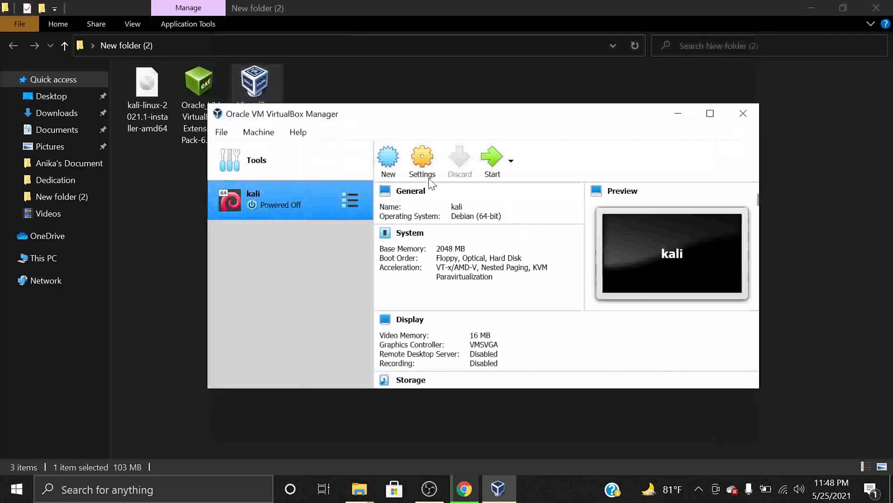
left_click(491, 163)
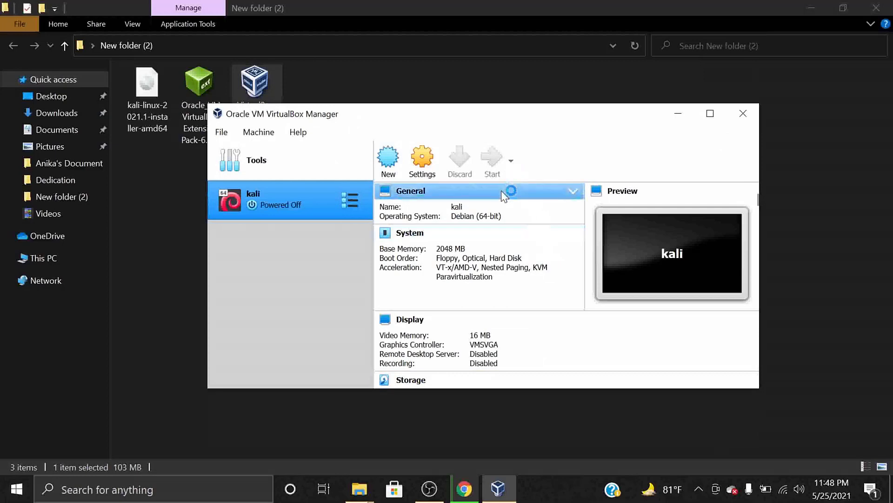
left_click(699, 487)
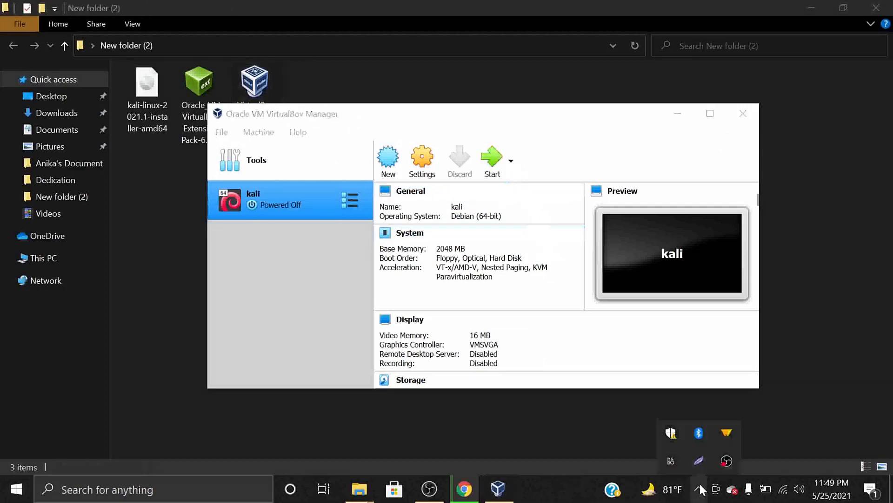
In kali's General > Advanced settings, set Shared Clipboard and Drag'n'Drop to Bidirectional.
left_click(421, 157)
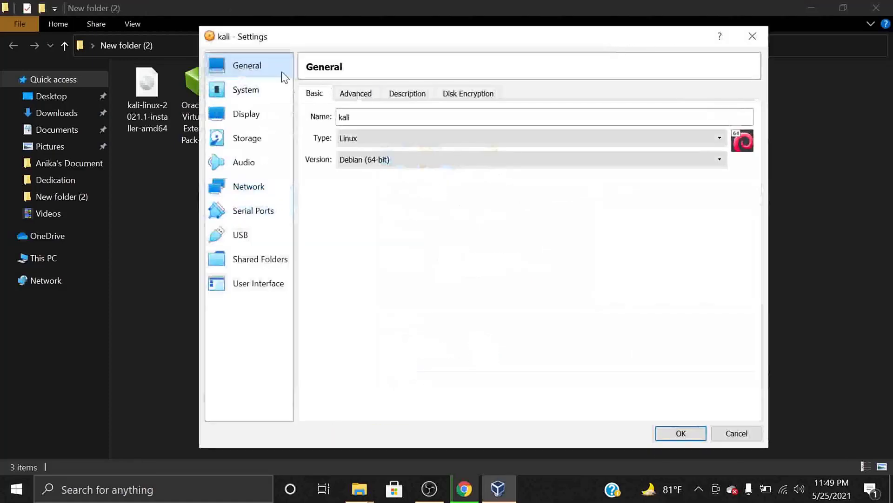
left_click(368, 93)
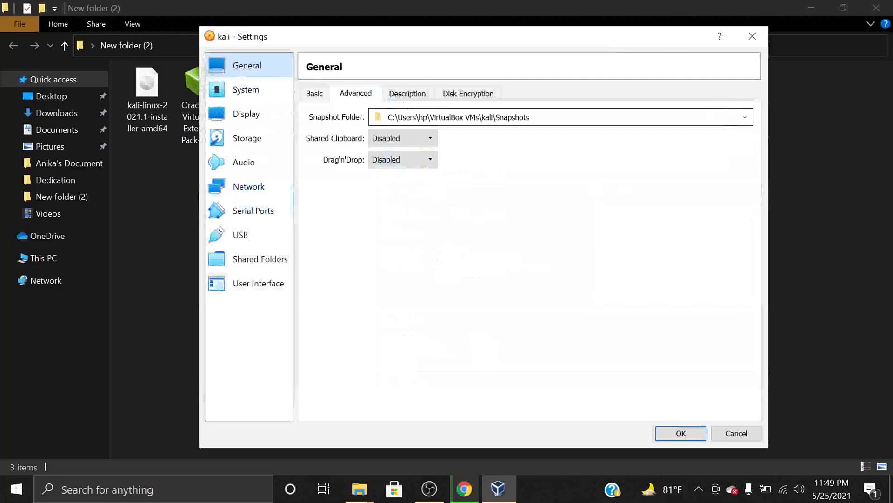
left_click(405, 135)
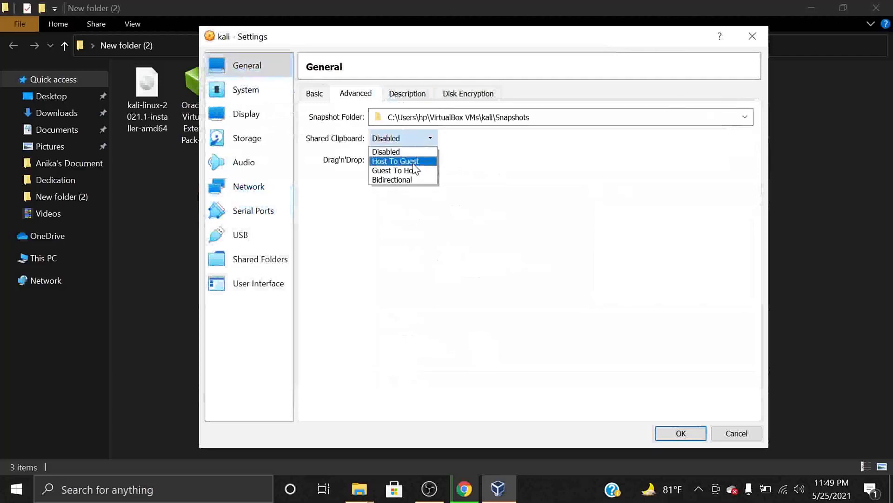
left_click(412, 179)
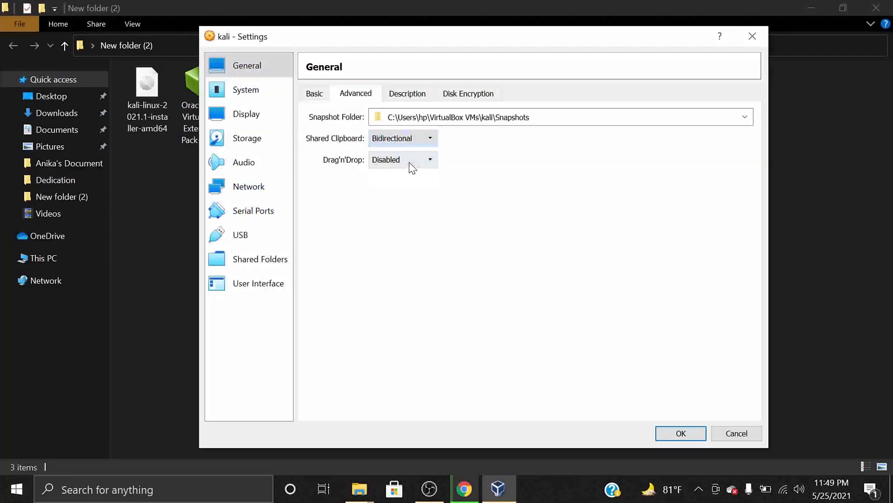
left_click(412, 168)
left_click(412, 201)
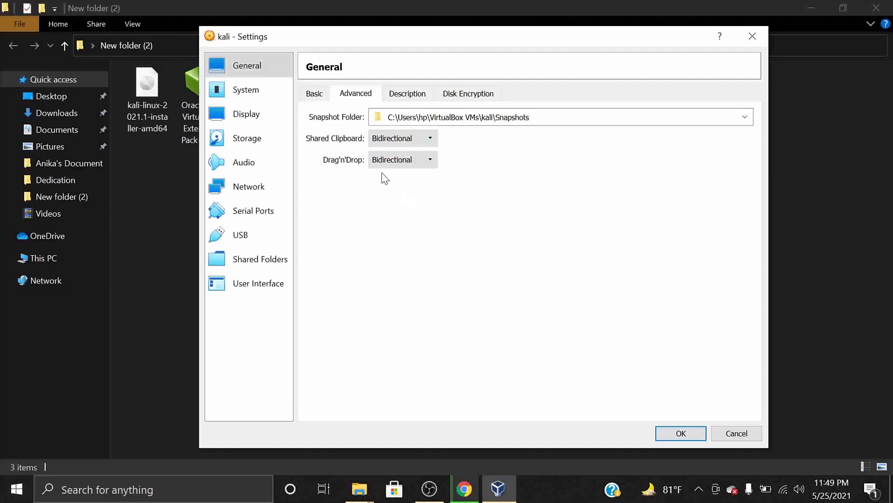
left_click(698, 495)
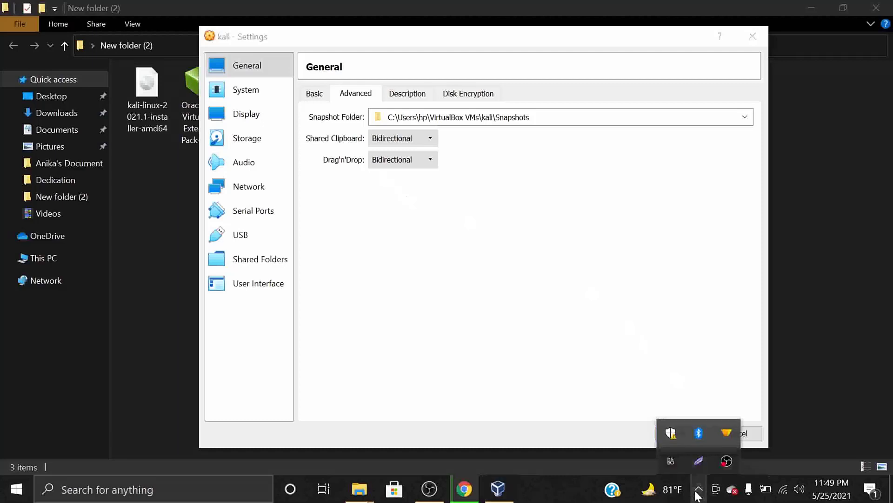
left_click(529, 242)
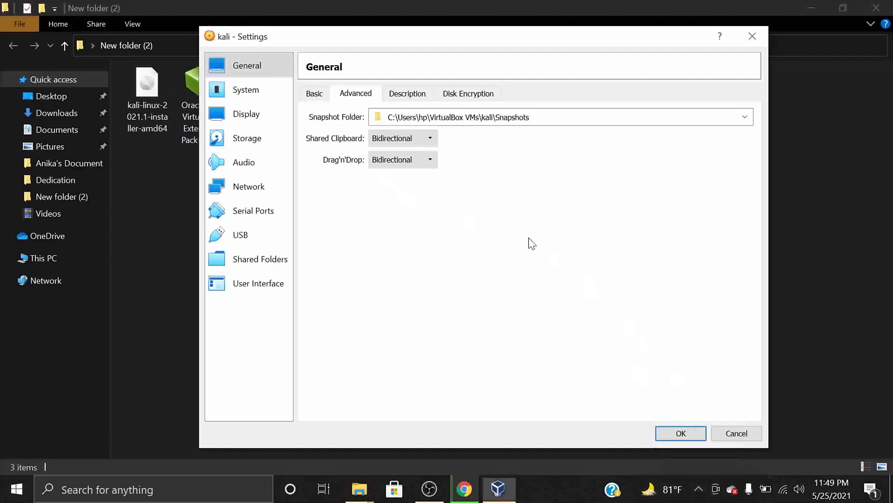
left_click(272, 93)
Raise kali's processor count from 1 to 2 and video memory from 16 MB to about 70 MB.
left_click(398, 101)
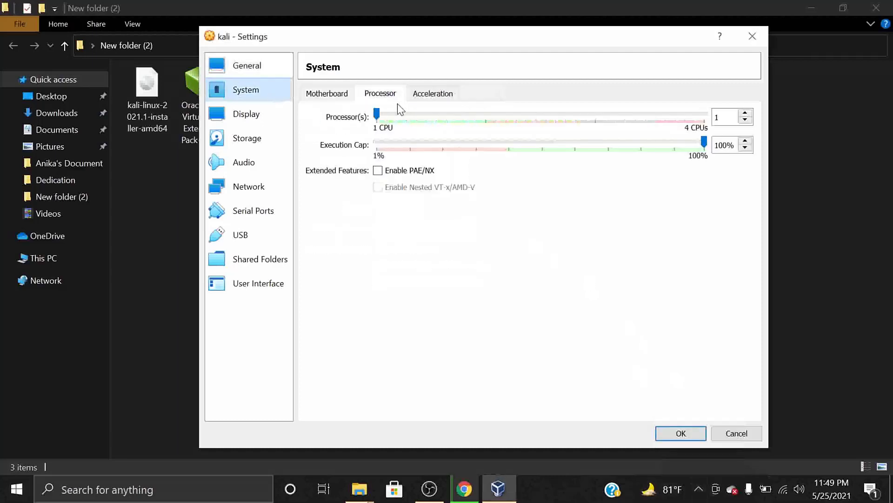
left_click_drag(378, 115, 394, 122)
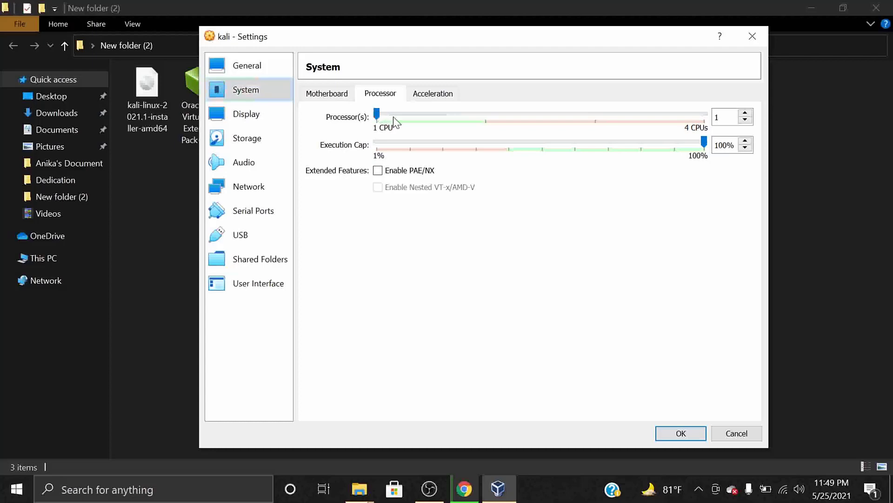
key("Tab")
left_click(745, 114)
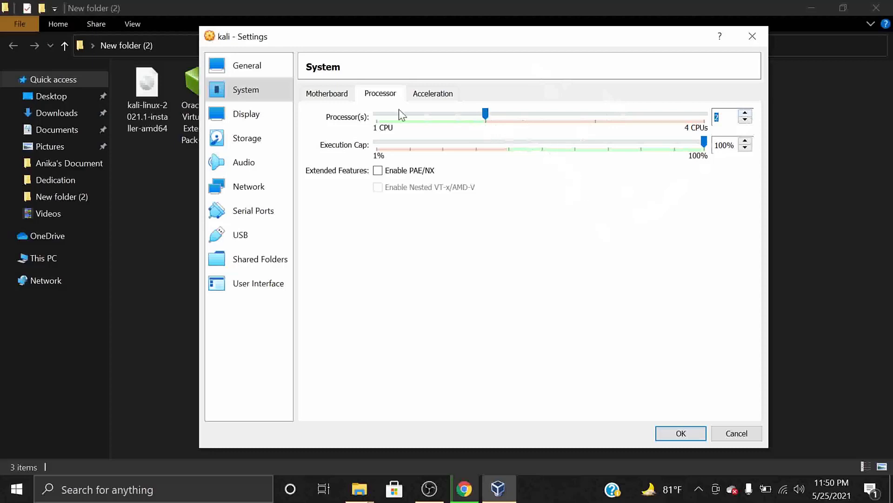
left_click(254, 114)
left_click_drag(418, 114, 558, 131)
On kali's USB page, select the USB 3.0 (xHCI) controller after checking the extension pack file.
left_click(248, 136)
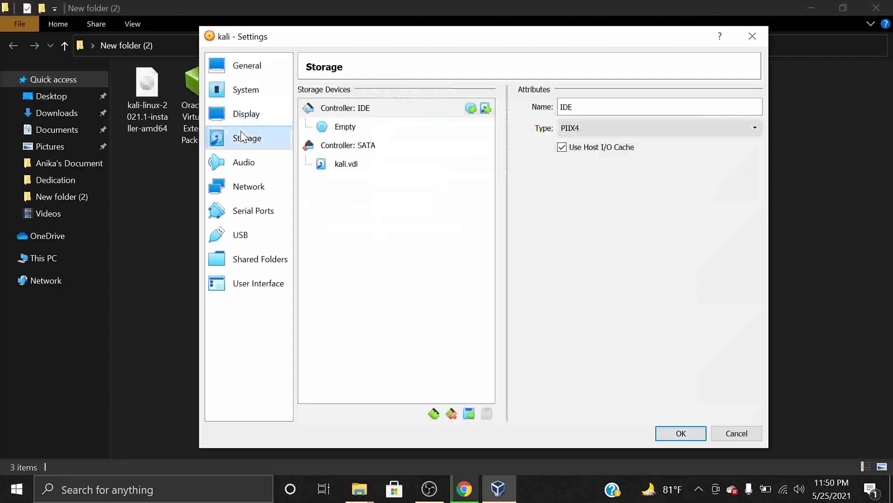
left_click(250, 233)
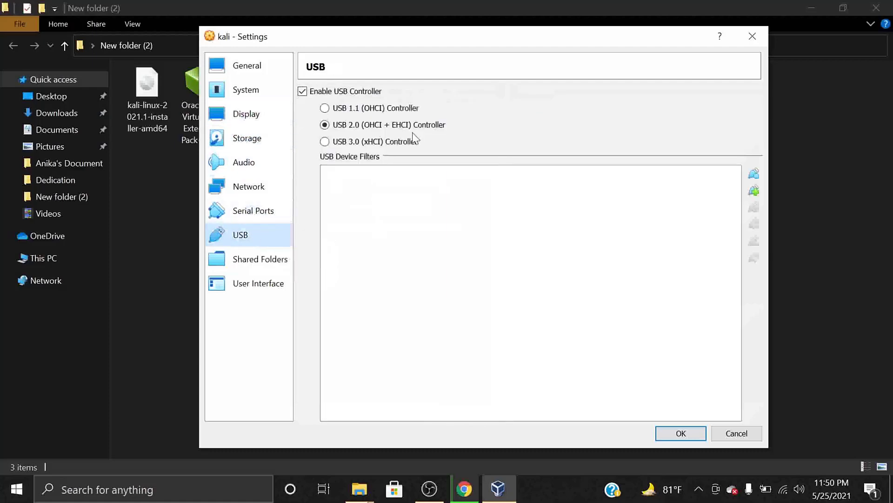
left_click(345, 109)
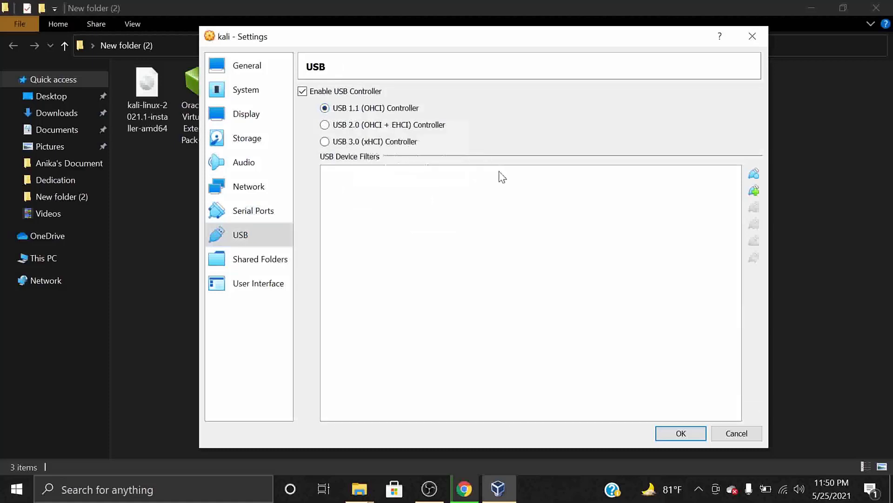
left_click(141, 213)
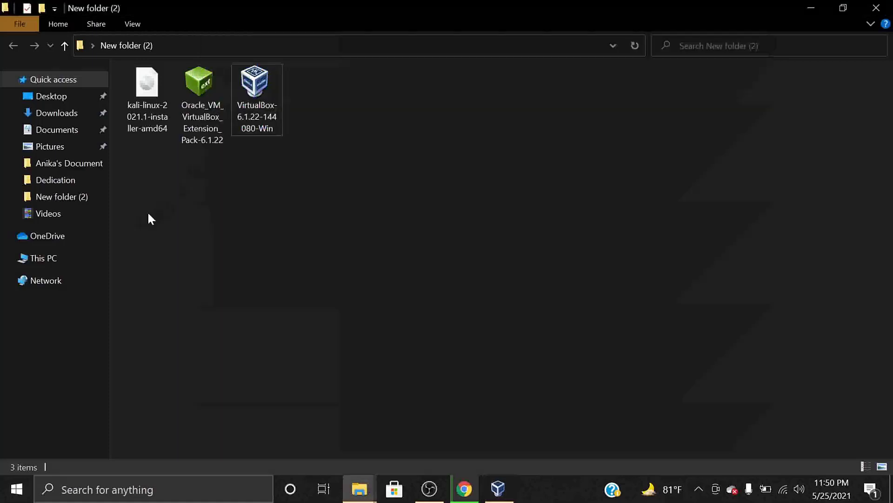
left_click(203, 105)
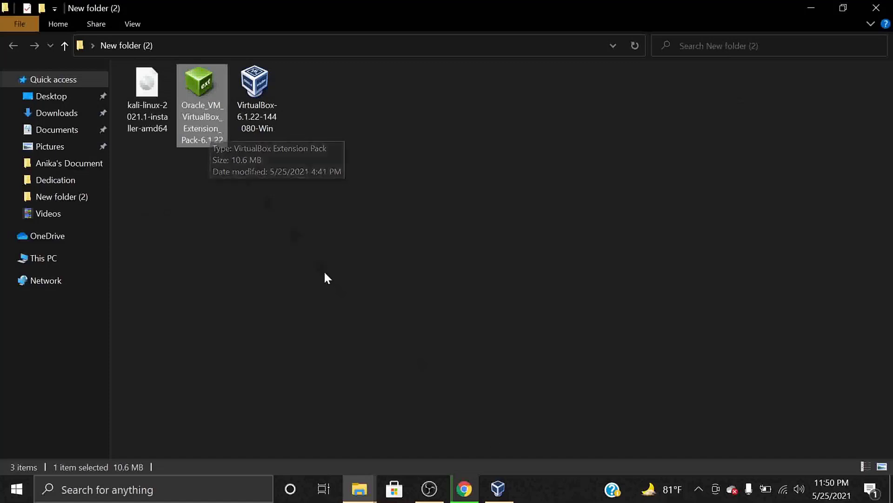
left_click(496, 488)
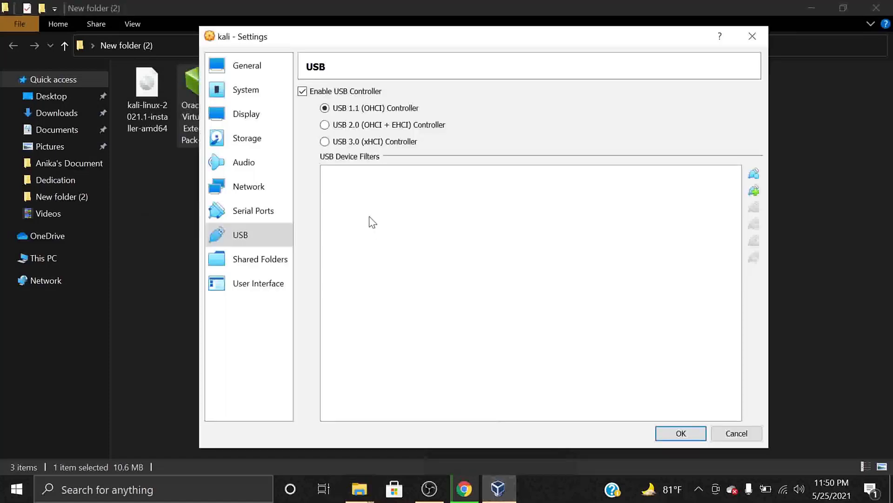
left_click(327, 125)
left_click(328, 141)
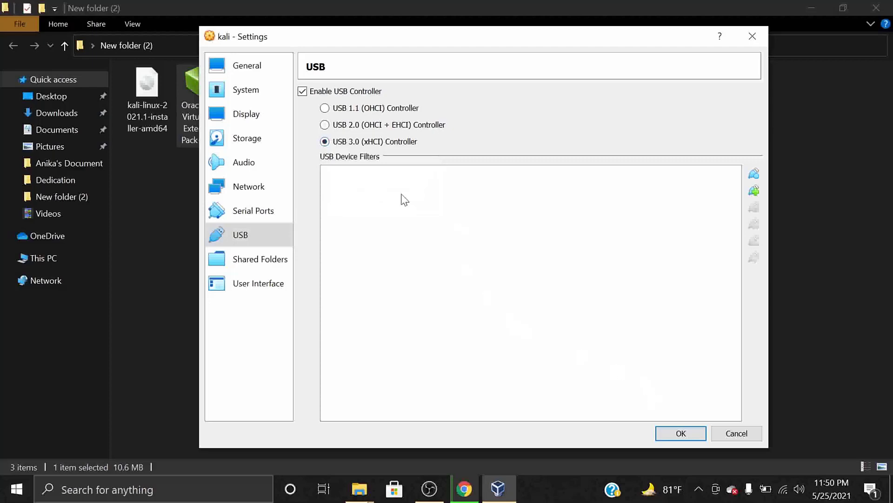
left_click(250, 140)
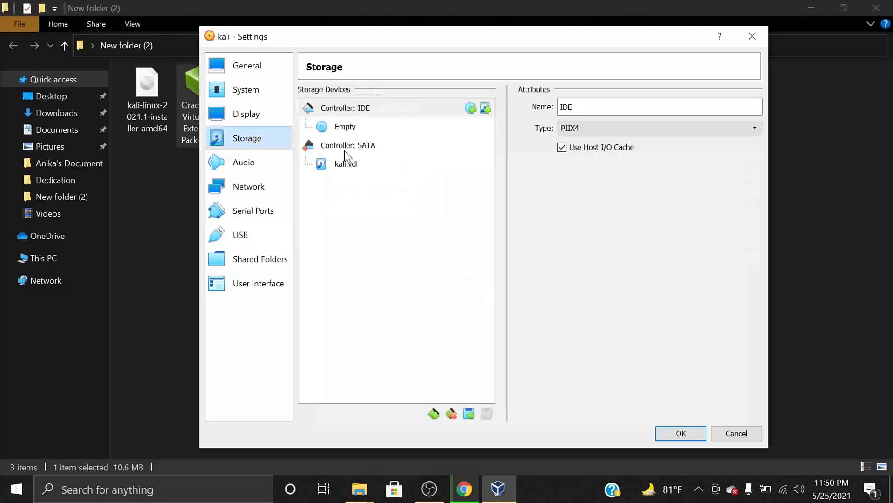
Load kali-linux-2021.1-installer-amd64.iso into kali's empty optical drive and save the settings with OK.
left_click(342, 130)
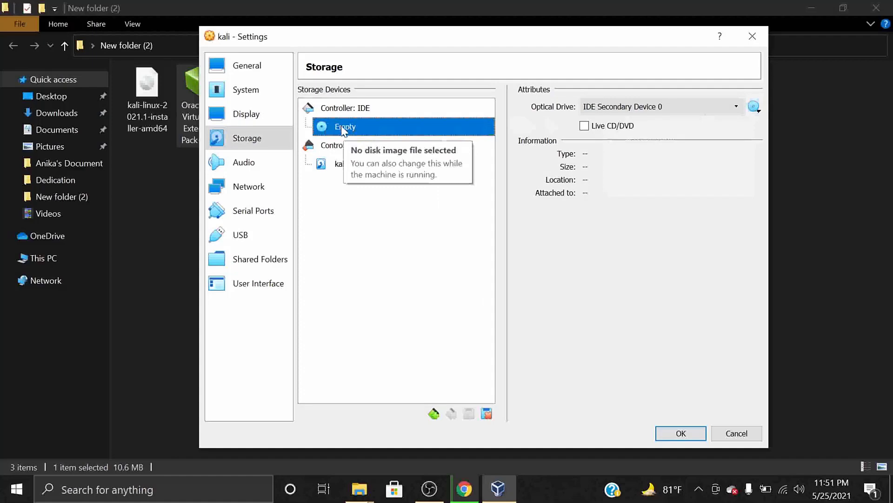
left_click(753, 109)
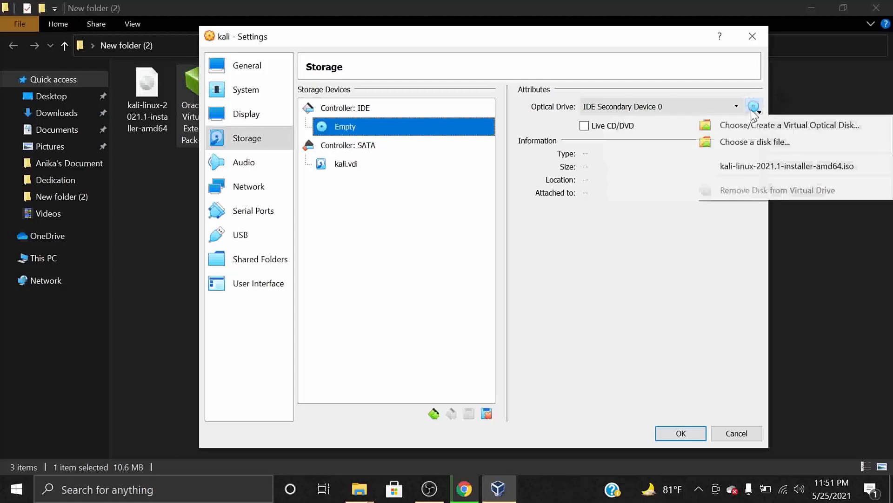
left_click(758, 142)
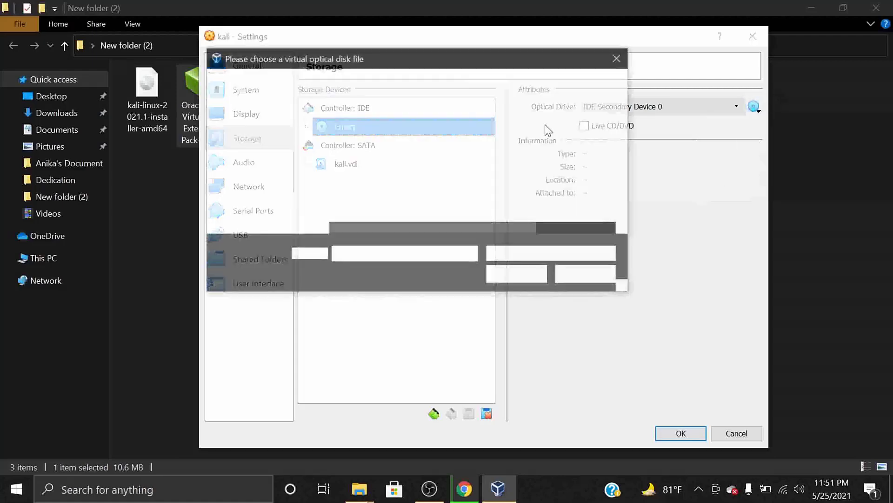
left_click(374, 153)
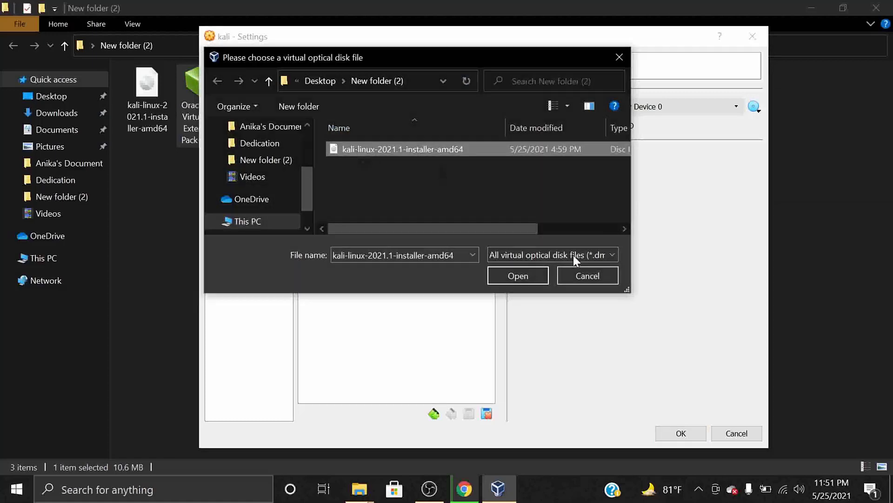
left_click(530, 275)
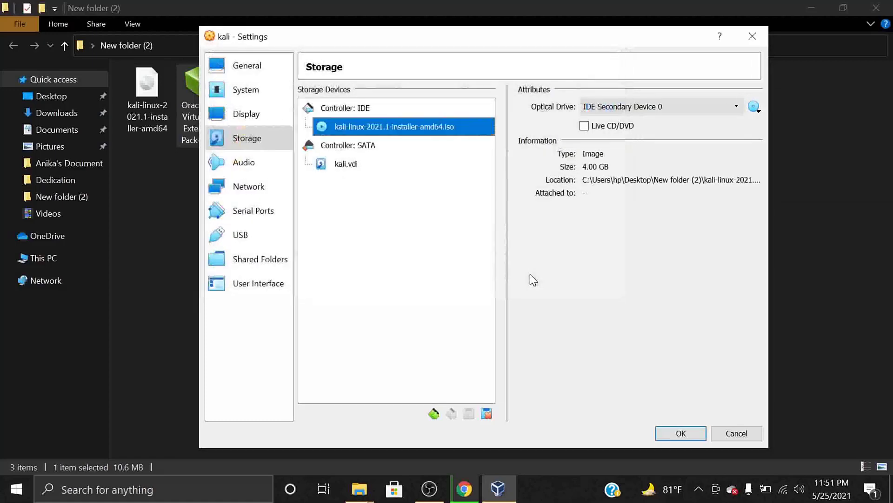
left_click(668, 431)
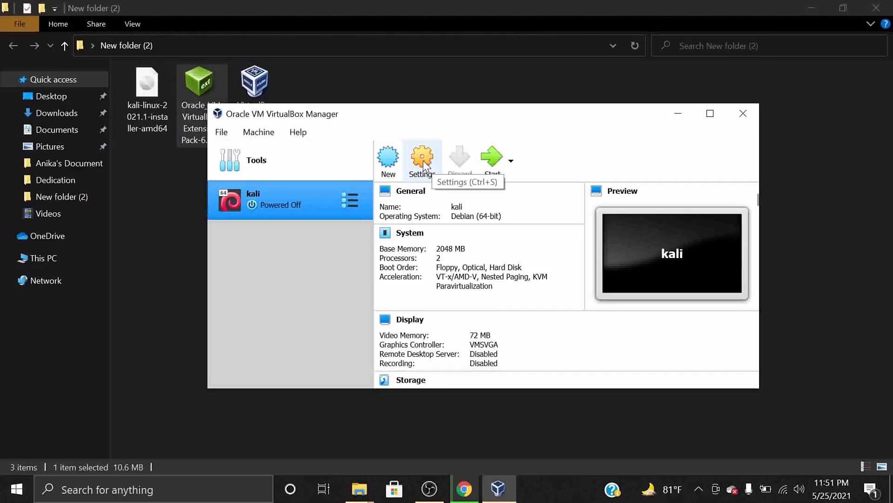
Start the kali VM and maximize its window once the Kali installer boot menu shows.
left_click(492, 165)
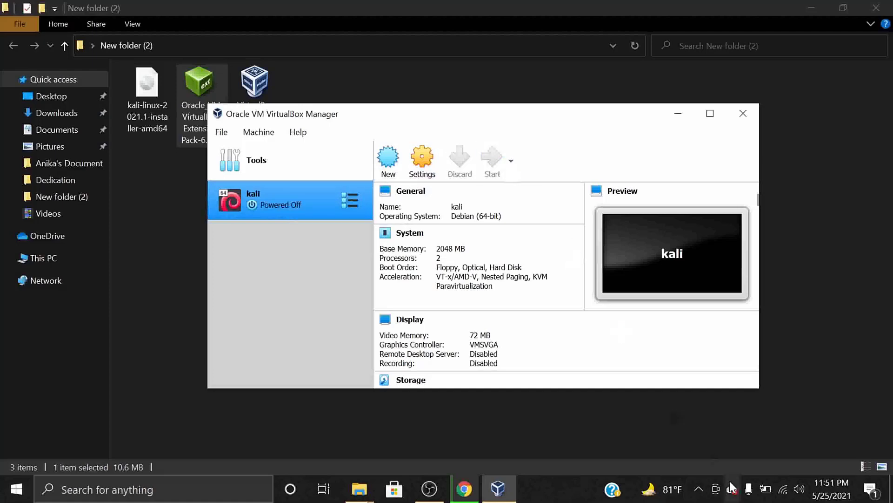
left_click(699, 489)
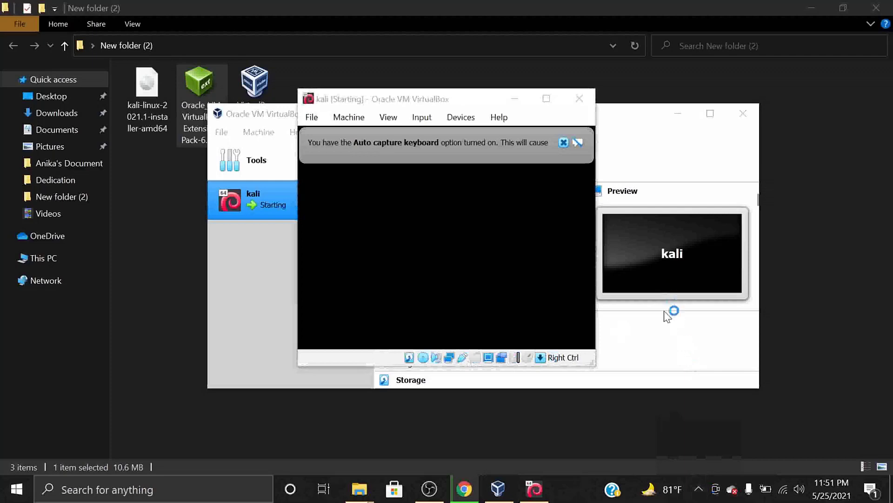
left_click(698, 490)
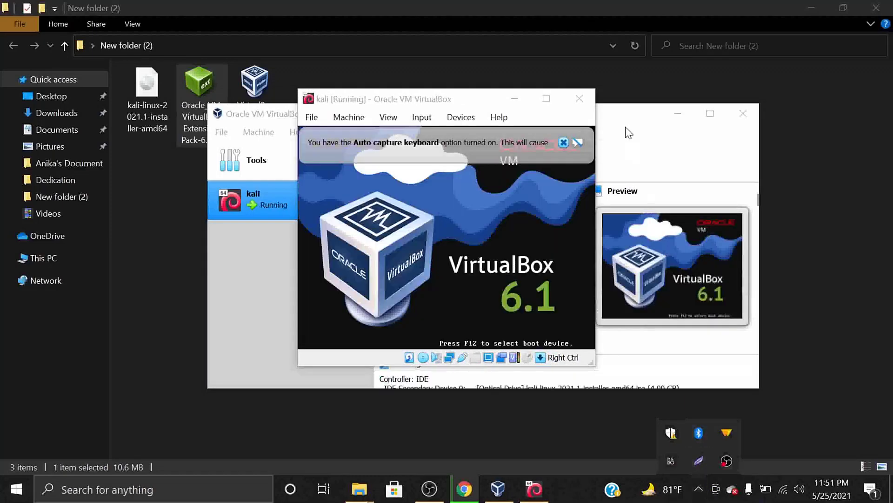
left_click(551, 99)
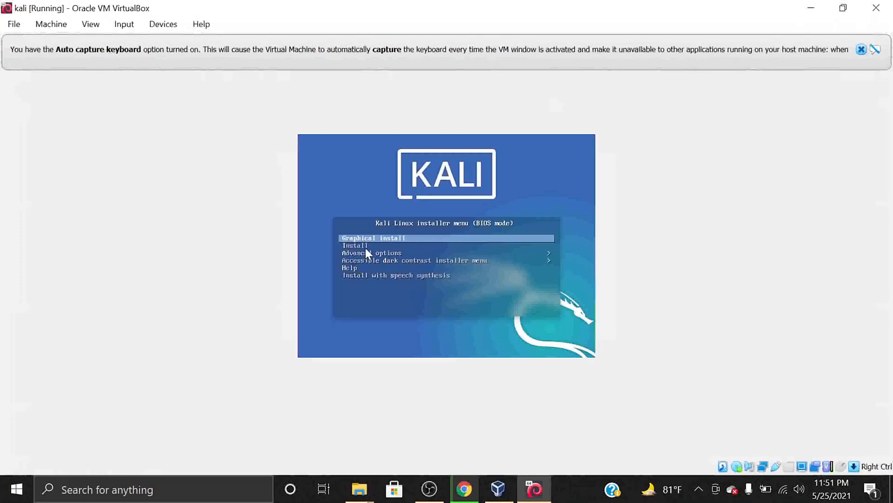
Choose Graphical install and close the auto-capture keyboard notice and the other VirtualBox banner.
key("Return")
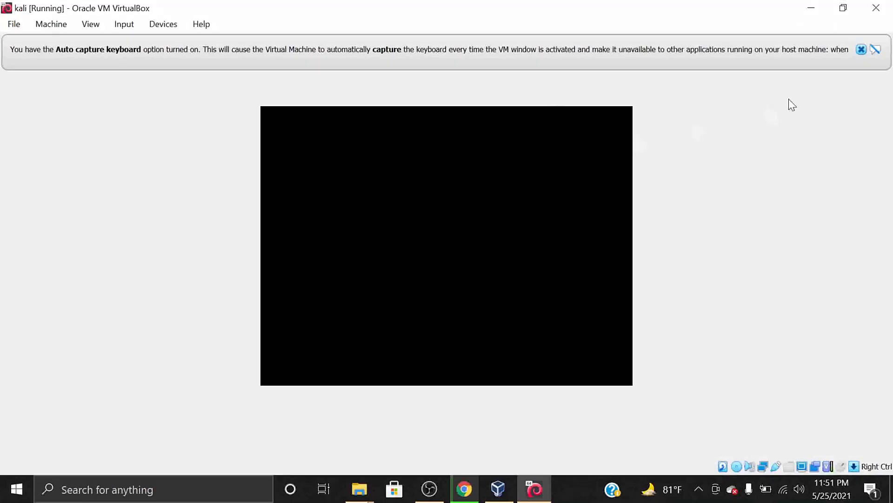
left_click(859, 49)
left_click(862, 50)
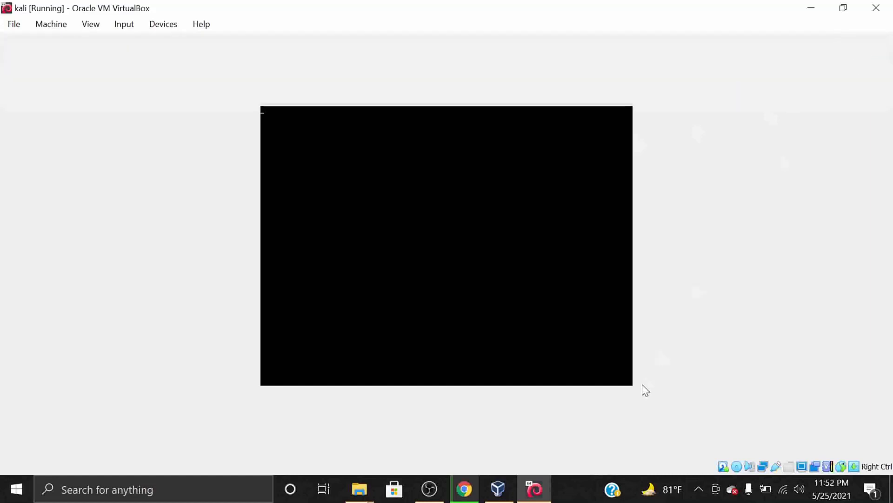
left_click(701, 486)
left_click(702, 482)
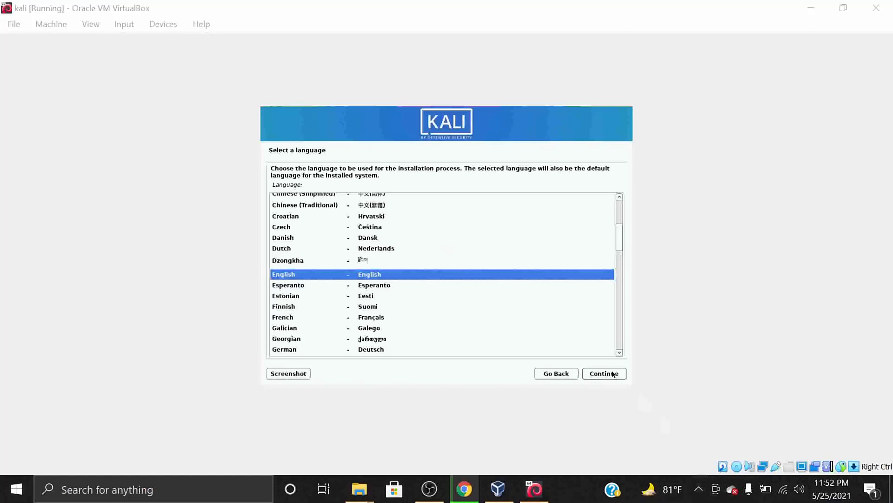
Accept English language, United States location and American English keymap, then let components load.
left_click(699, 488)
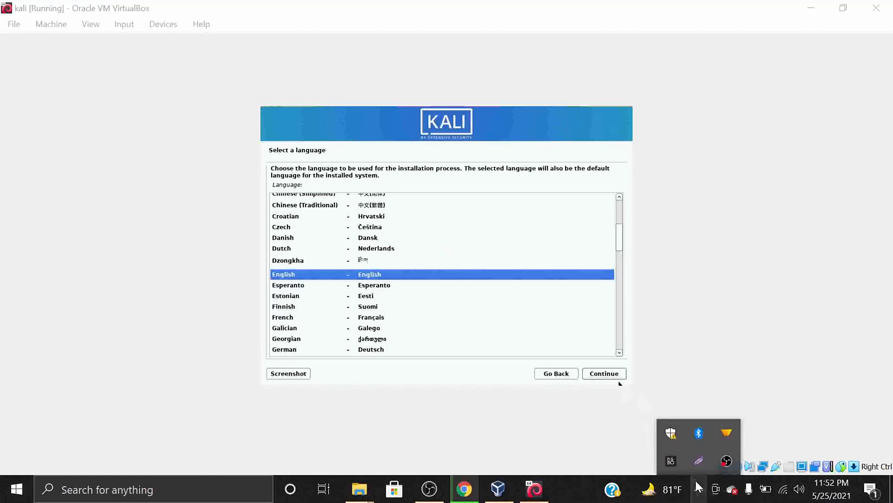
left_click(594, 373)
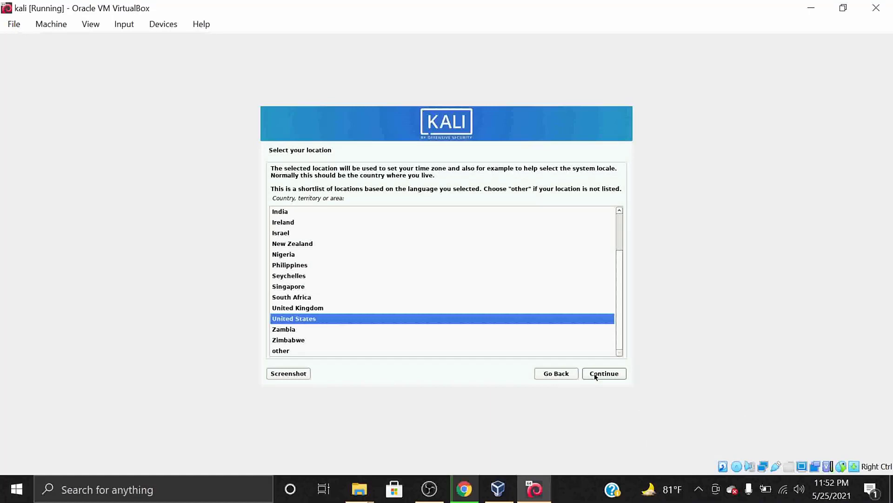
left_click(594, 375)
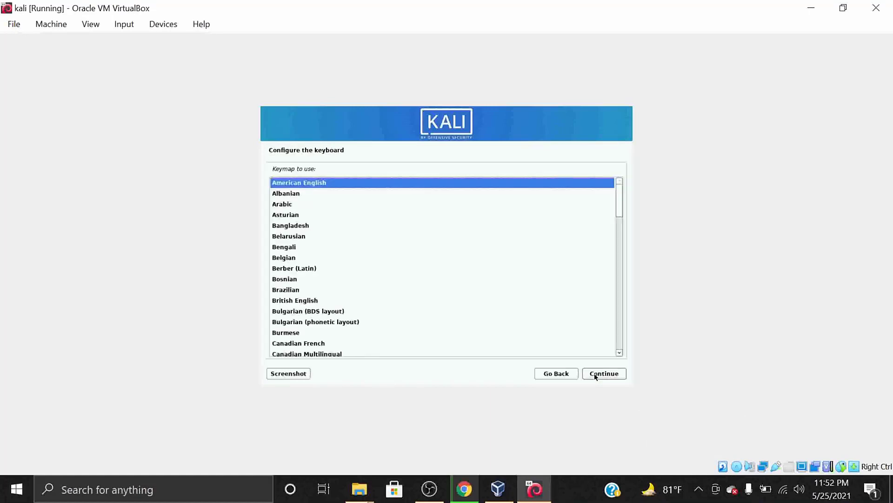
left_click(595, 375)
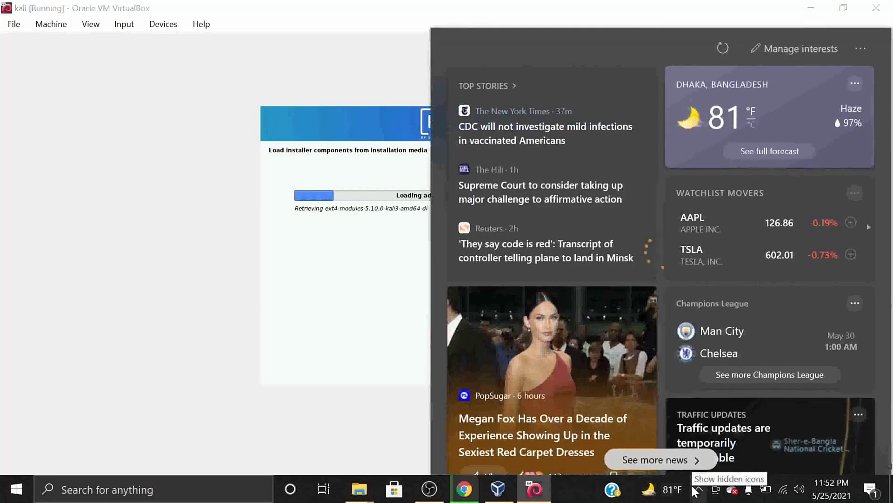
left_click(696, 491)
left_click(493, 351)
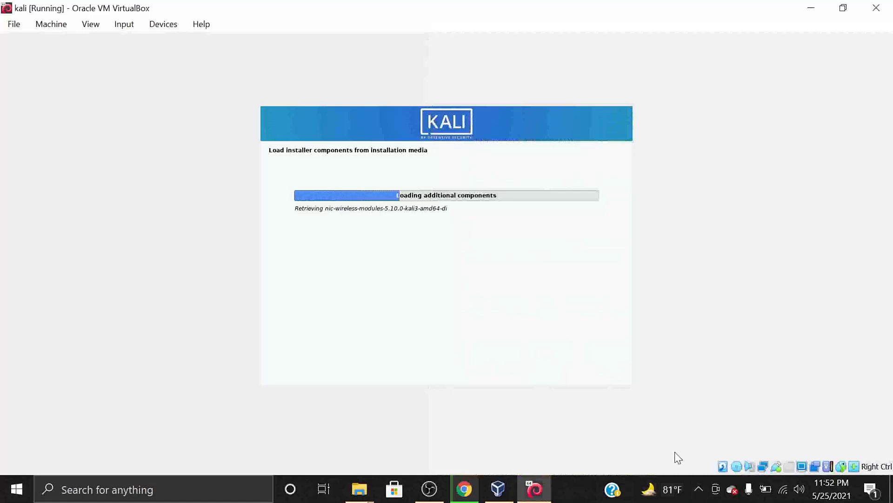
left_click(701, 487)
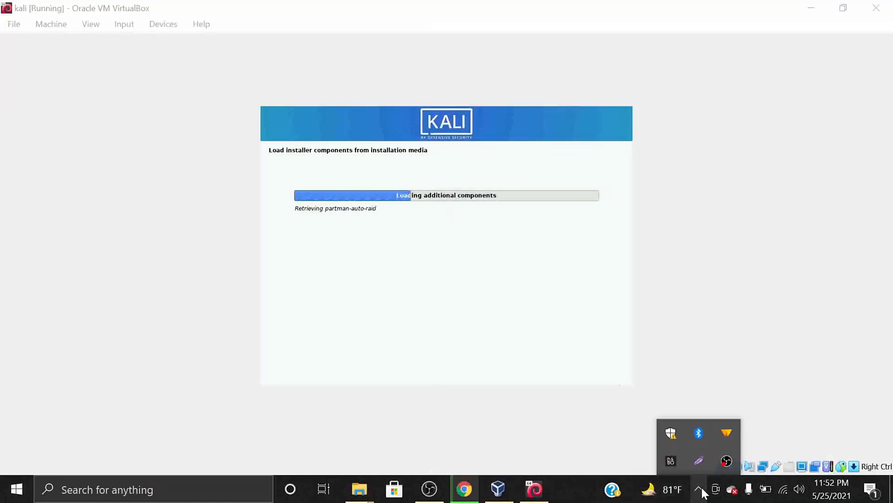
Keep the default hostname 'kali' and continue to the new user's full name page.
left_click(852, 350)
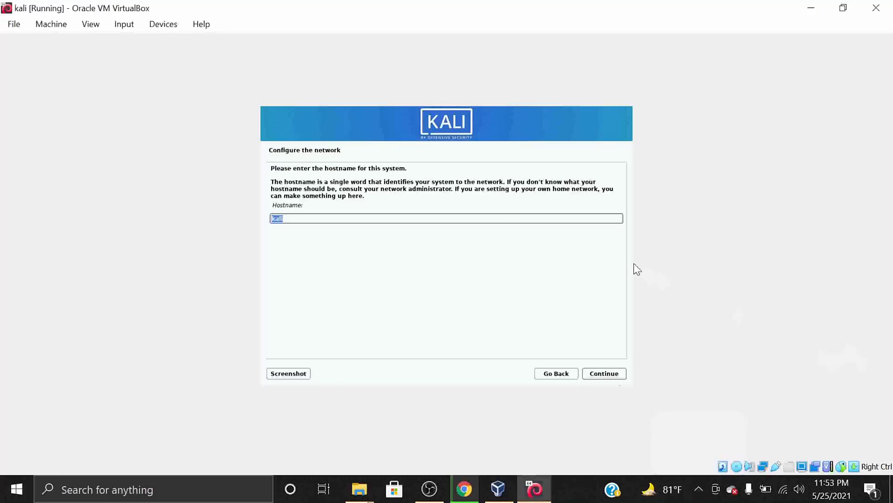
left_click(699, 489)
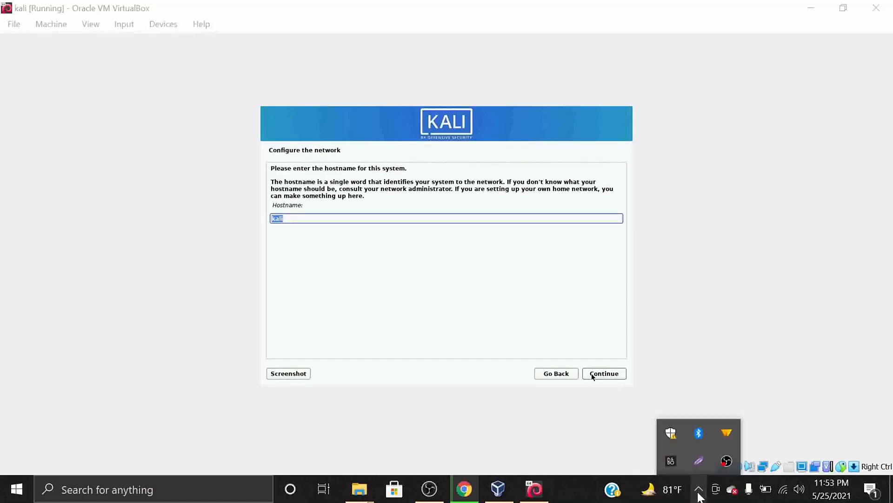
left_click(699, 489)
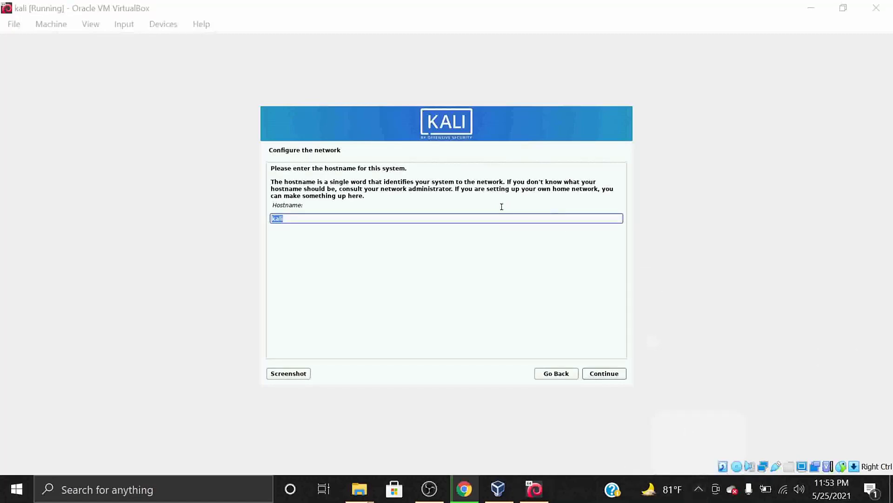
left_click(616, 374)
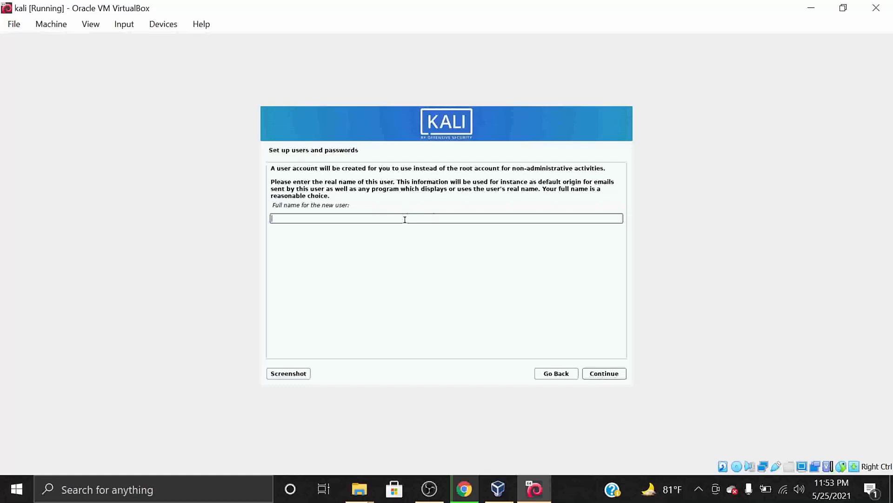
Enter the new user's full name and keep the suggested username.
type("hydea")
key("BackSpace")
key("BackSpace")
type("ra")
key("Return")
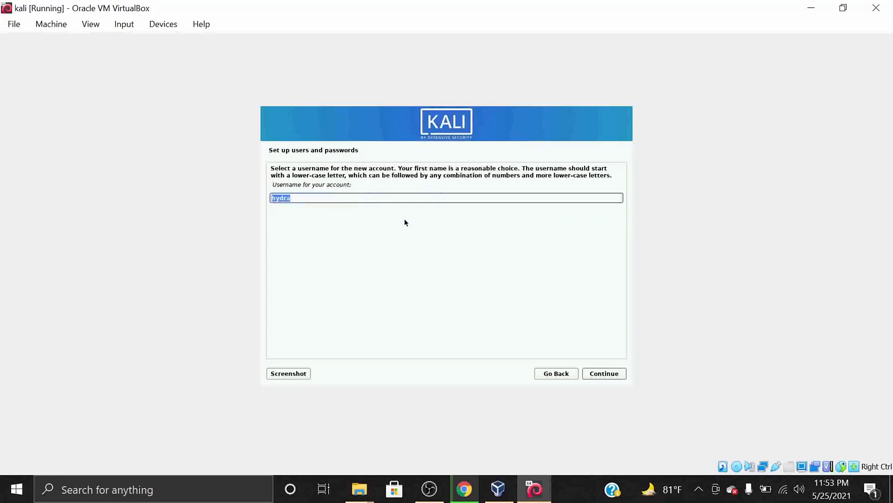
key("Return")
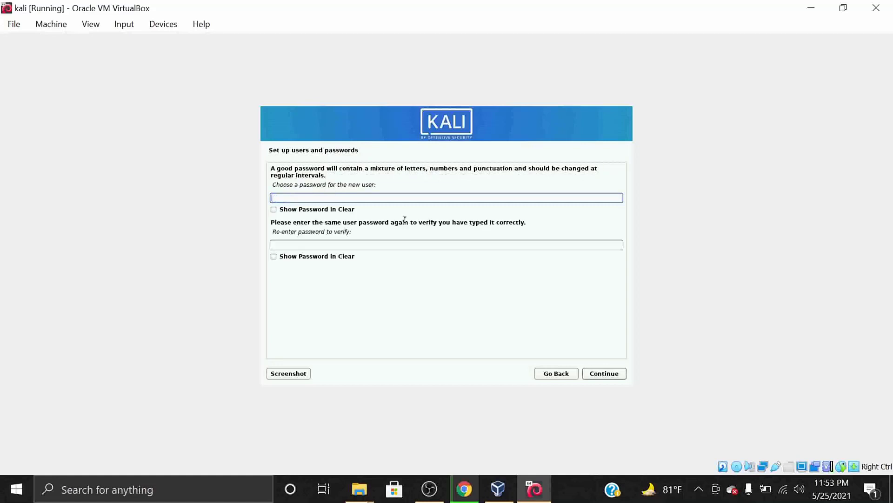
Enter the account password and confirm it in the second field.
type("kali")
left_click(397, 241)
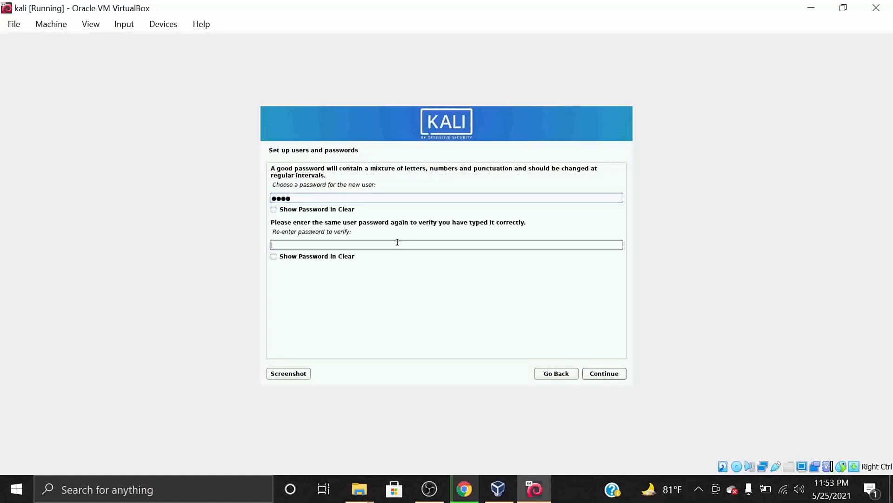
type("kali")
key("Return")
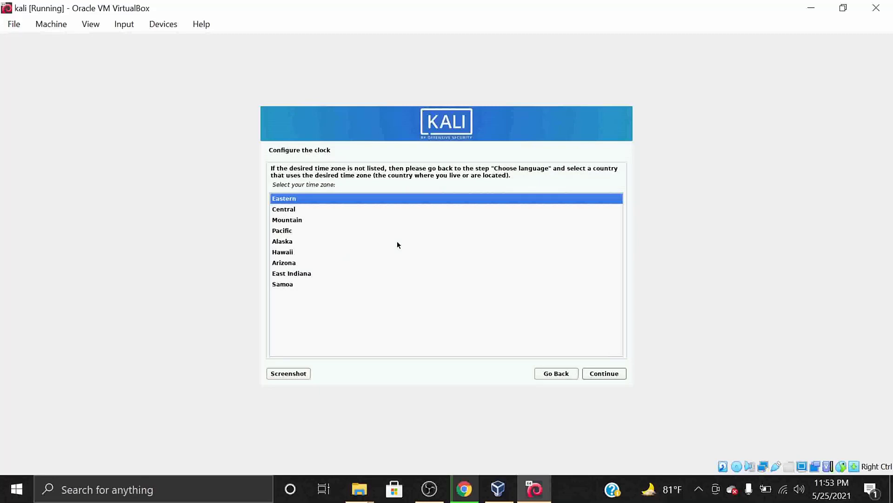
Keep the Eastern time zone and choose guided partitioning of the whole 56.8 GB VBOX disk.
key("Return")
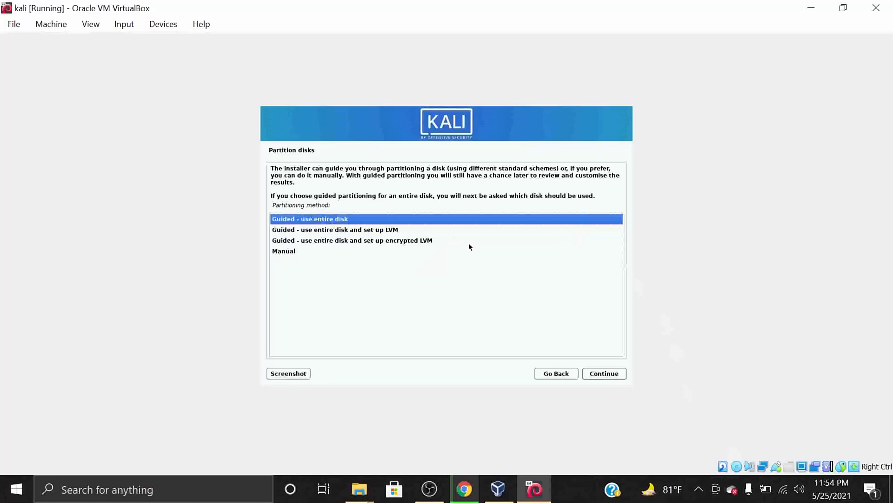
left_click(614, 372)
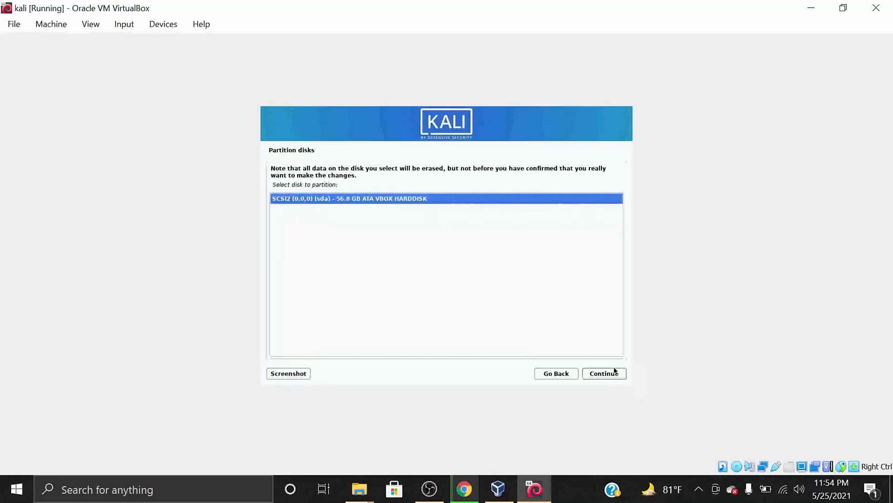
left_click(615, 372)
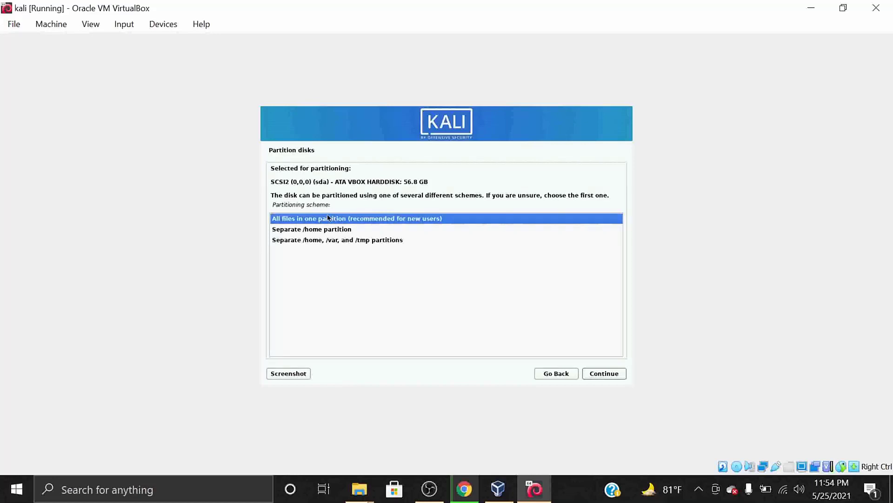
left_click(698, 490)
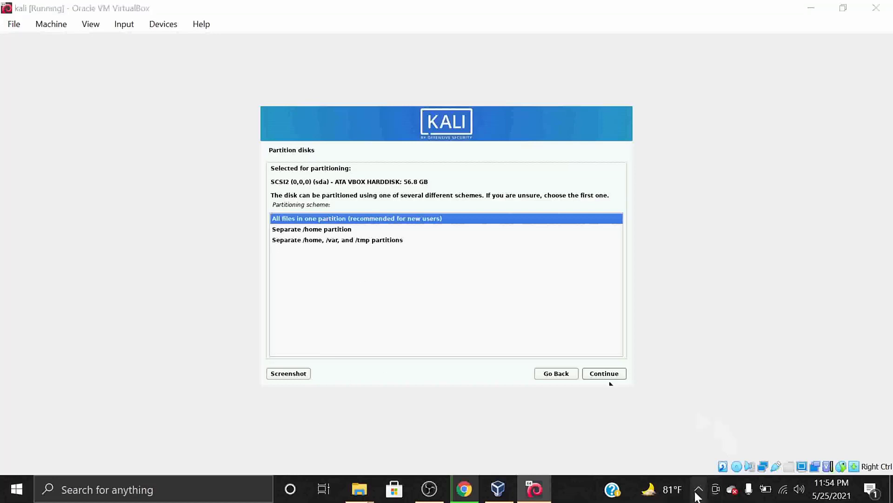
left_click(698, 490)
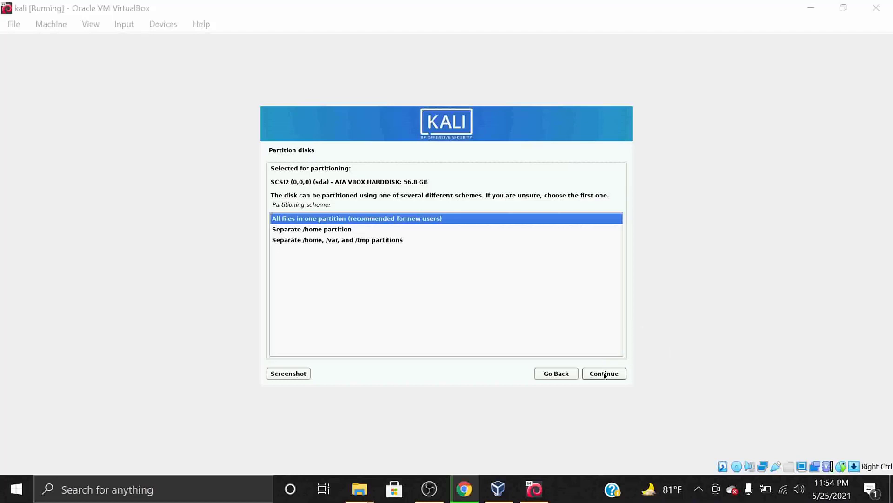
Put all files in one partition, finish, and agree to write the changes to disk.
left_click(604, 373)
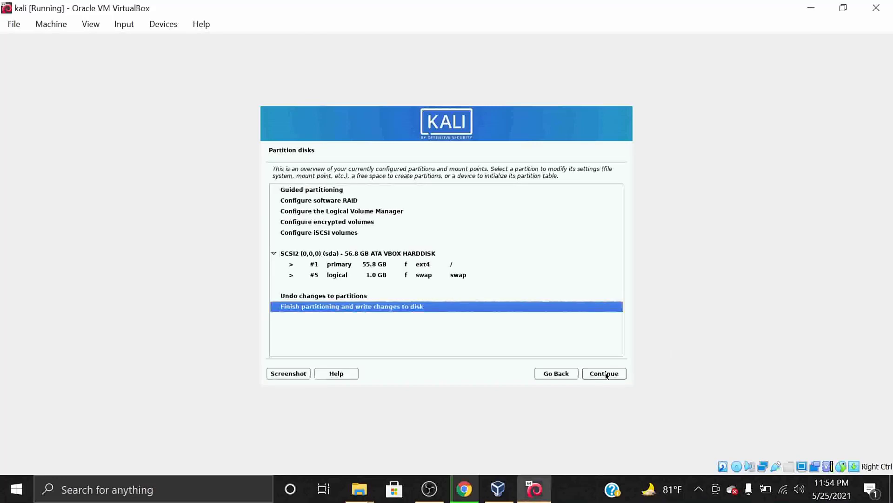
left_click(605, 374)
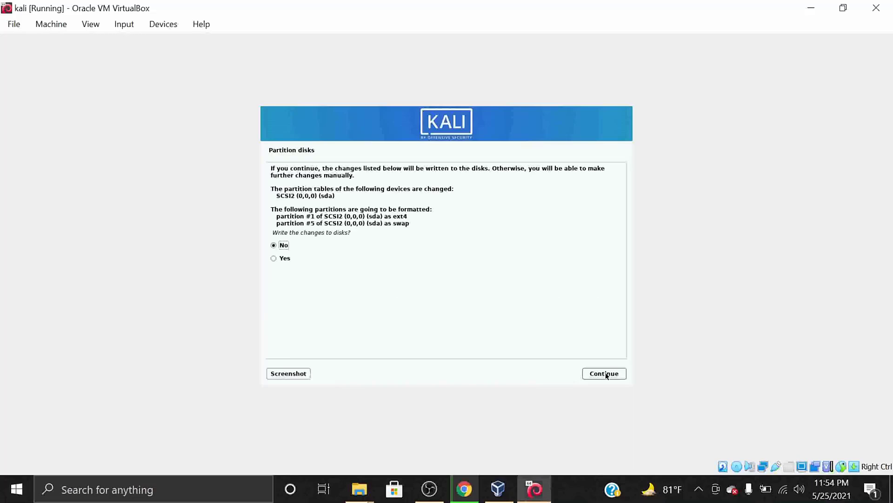
left_click(284, 260)
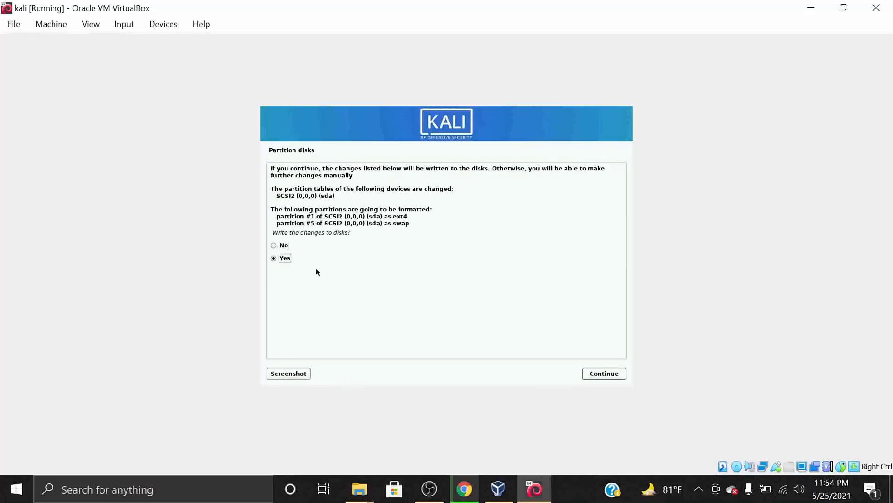
left_click(605, 374)
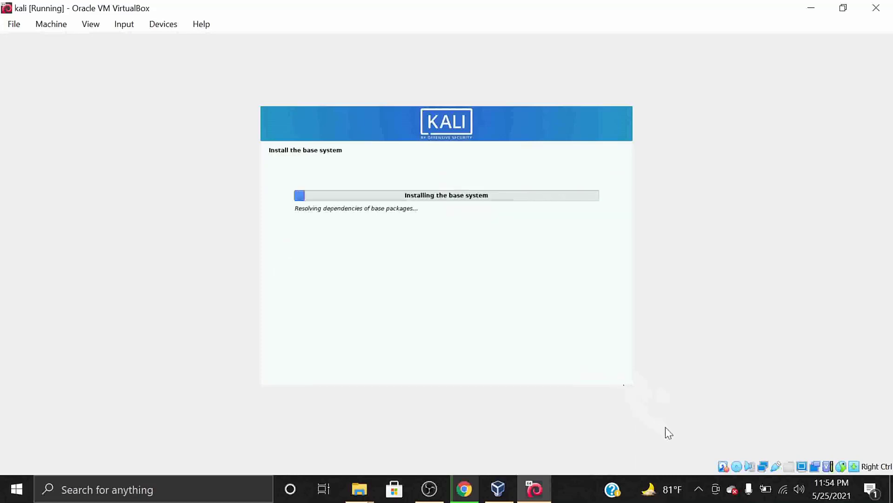
Keep the default Xfce desktop and tools selection so the 1924 packages start downloading.
left_click(698, 487)
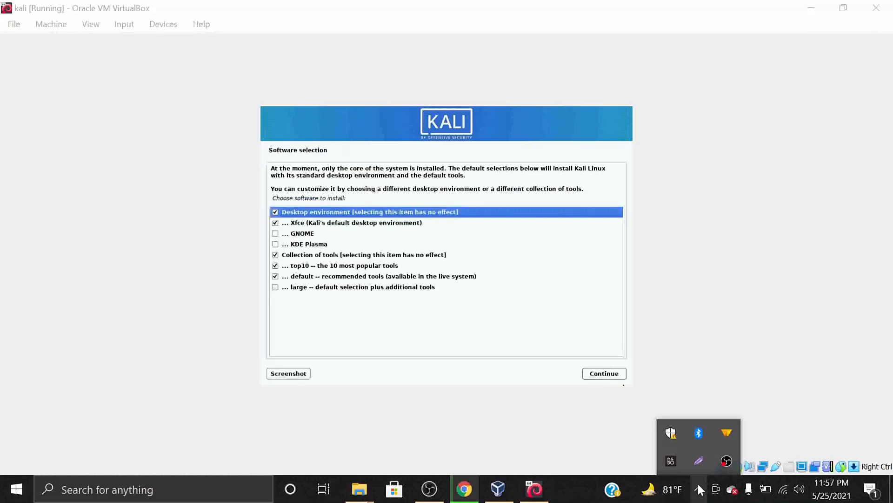
left_click(765, 313)
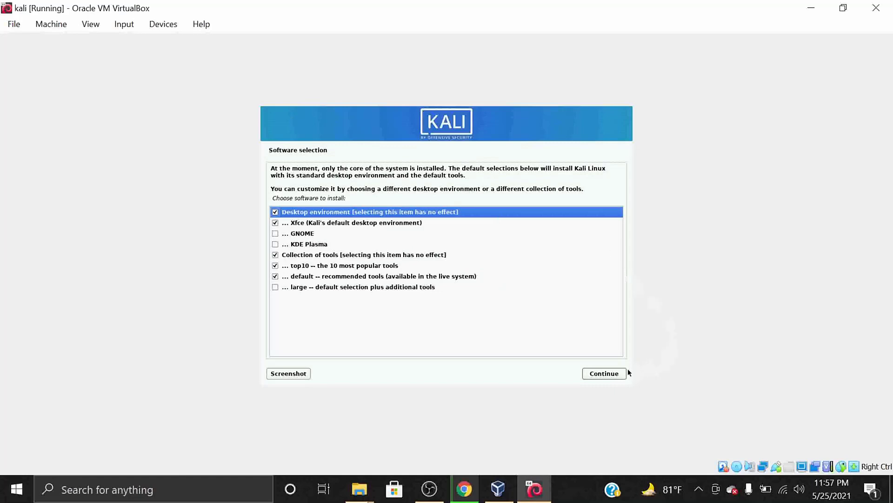
left_click(604, 374)
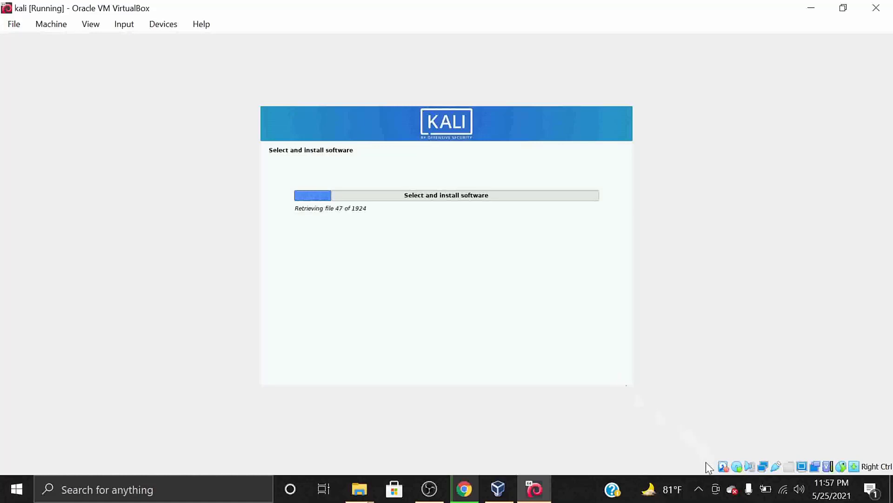
Wait for software installation to finish until the GRUB boot loader prompt shows Yes.
left_click(699, 489)
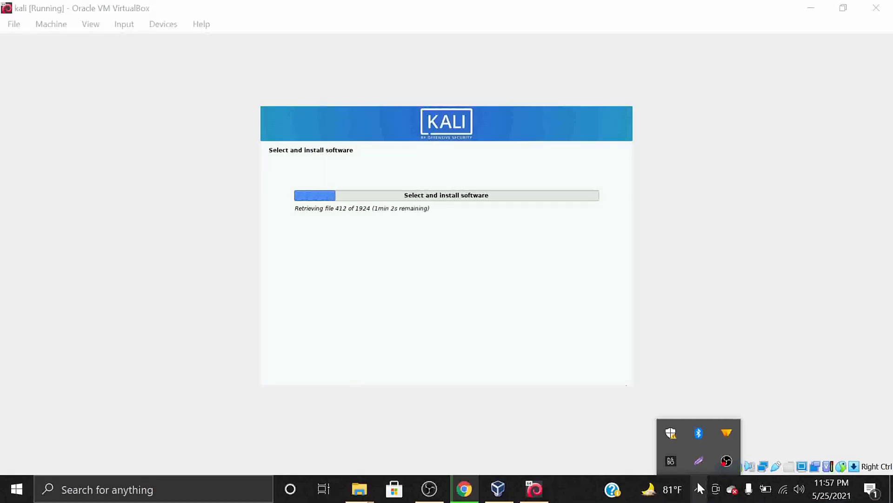
left_click(772, 331)
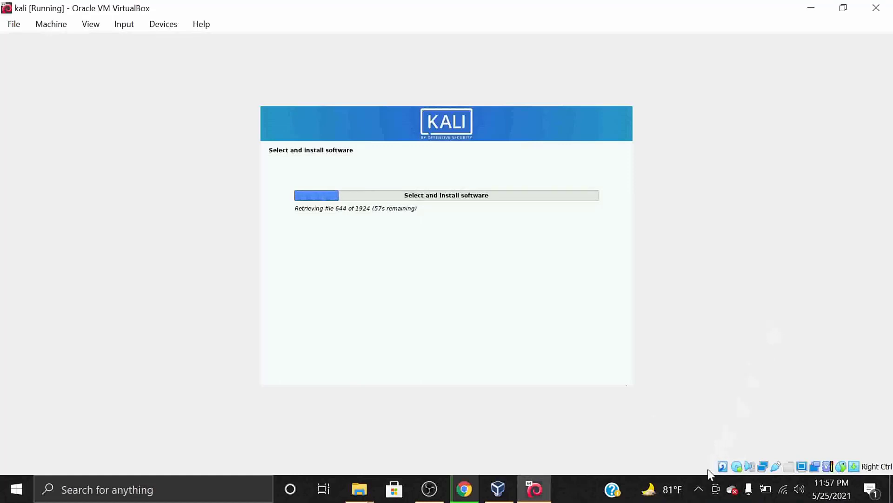
left_click(699, 481)
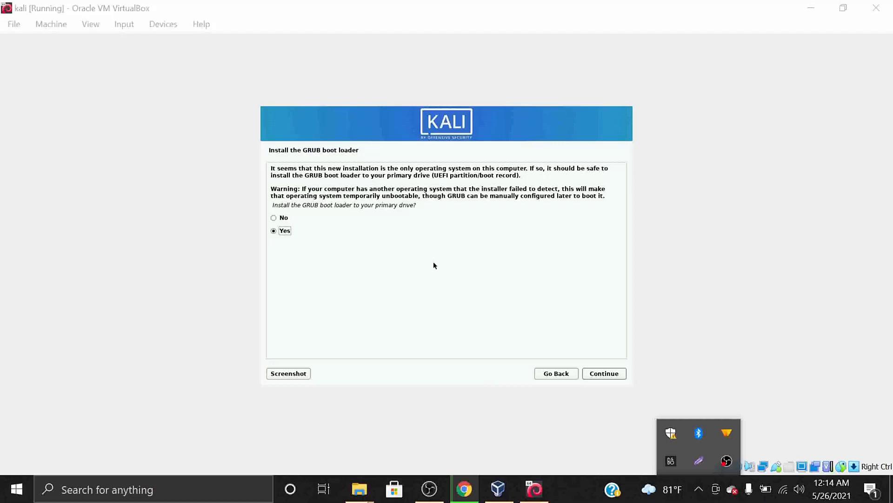
Agree to install GRUB and select /dev/sda as the boot loader device.
left_click(607, 346)
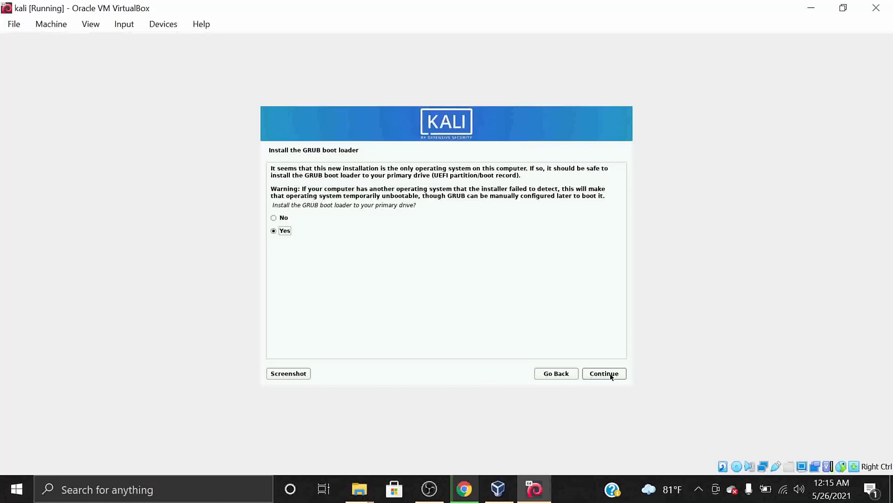
left_click(611, 375)
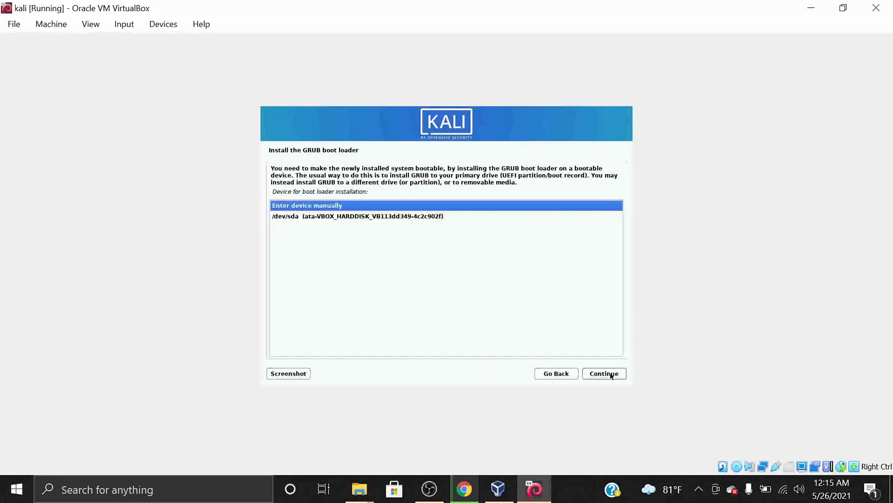
left_click(415, 217)
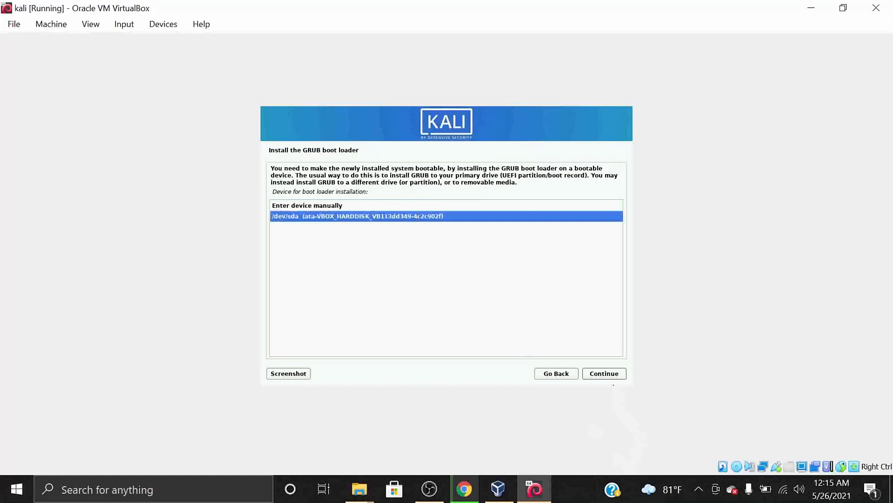
left_click(613, 376)
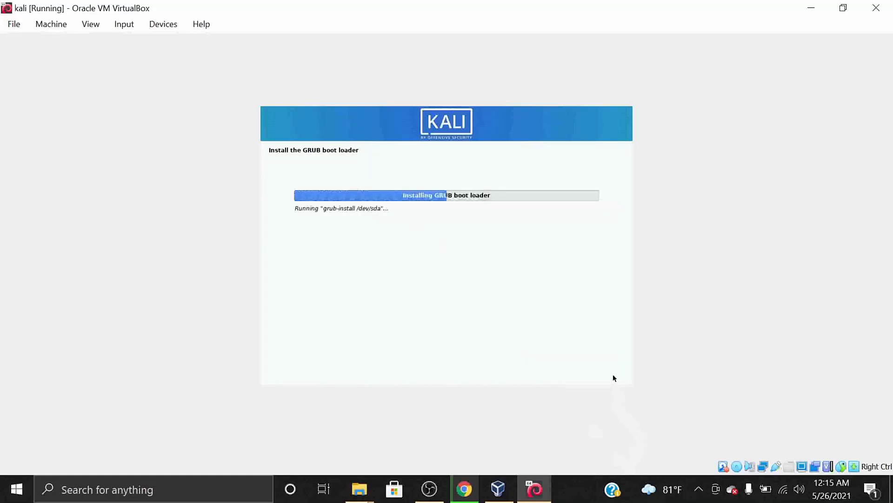
left_click(699, 490)
left_click(699, 489)
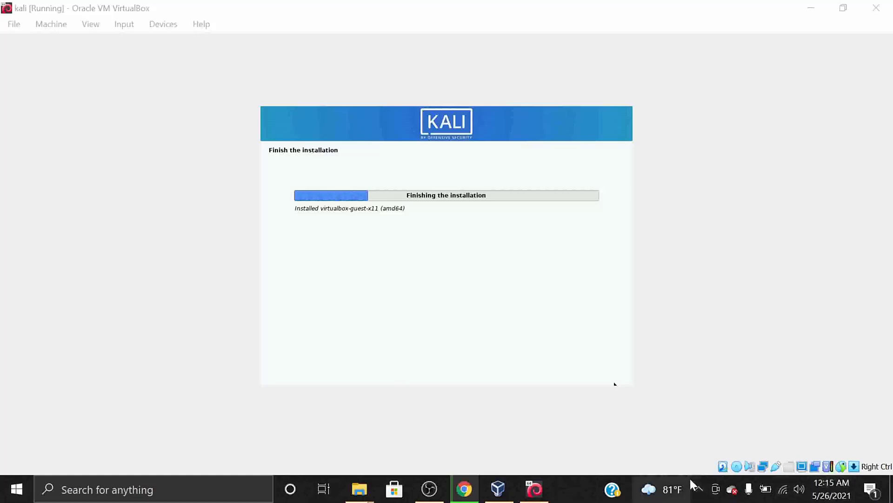
Continue past the Installation complete screen so the VM reboots into GRUB.
left_click(693, 484)
left_click(702, 248)
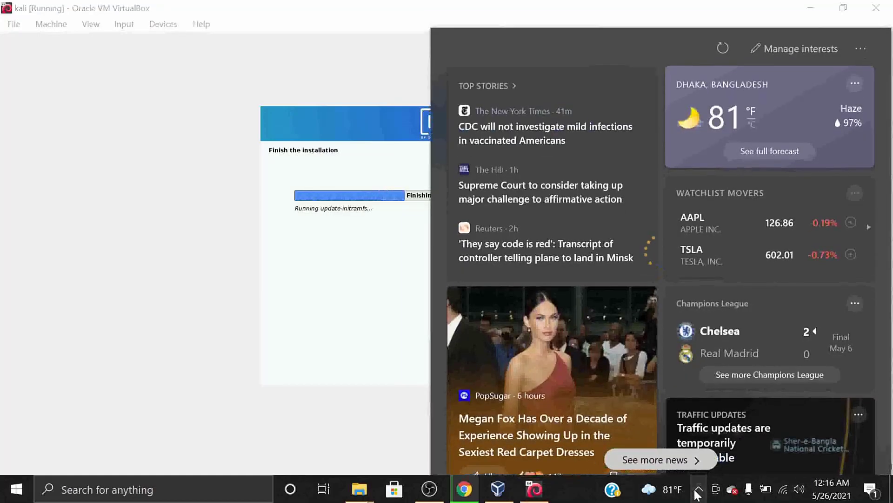
left_click(698, 491)
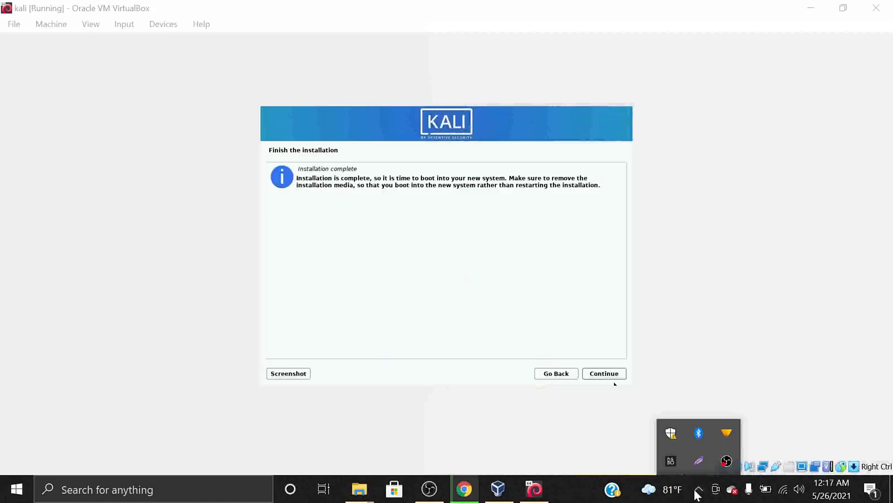
left_click(728, 257)
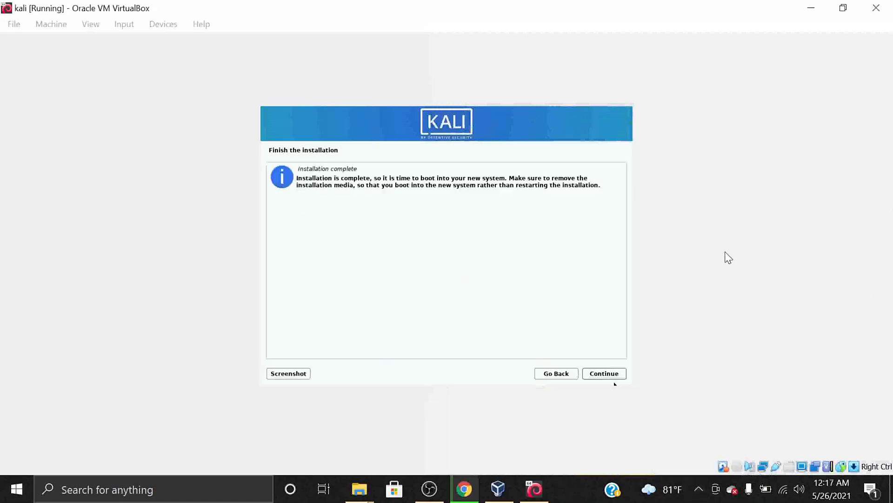
left_click(613, 375)
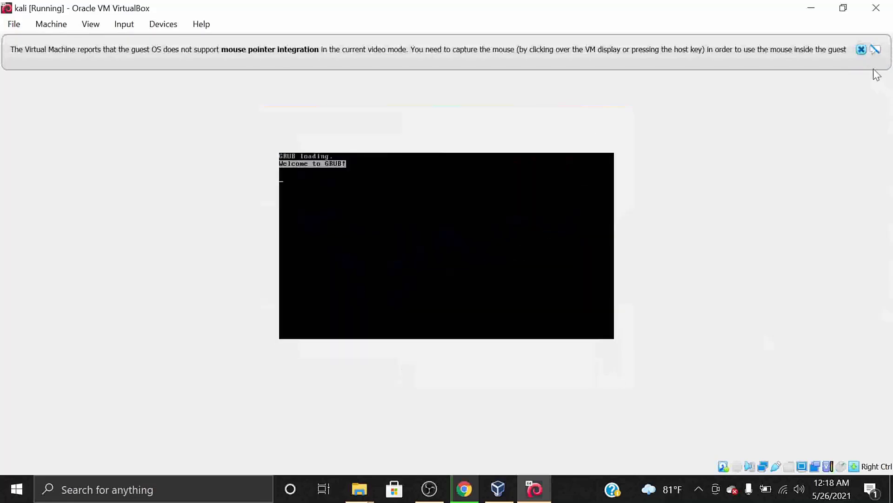
Boot the Kali GNU/Linux entry from GRUB, dismissing the mouse integration notices.
left_click(862, 48)
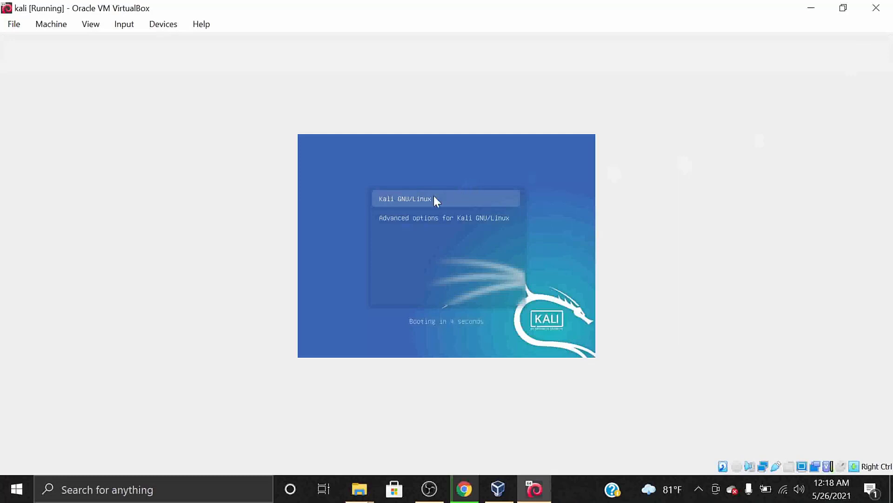
key("Return")
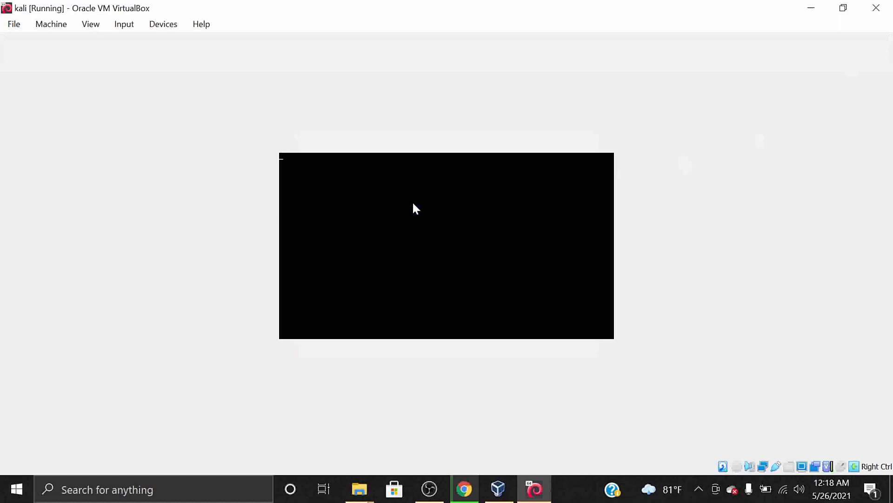
left_click(699, 484)
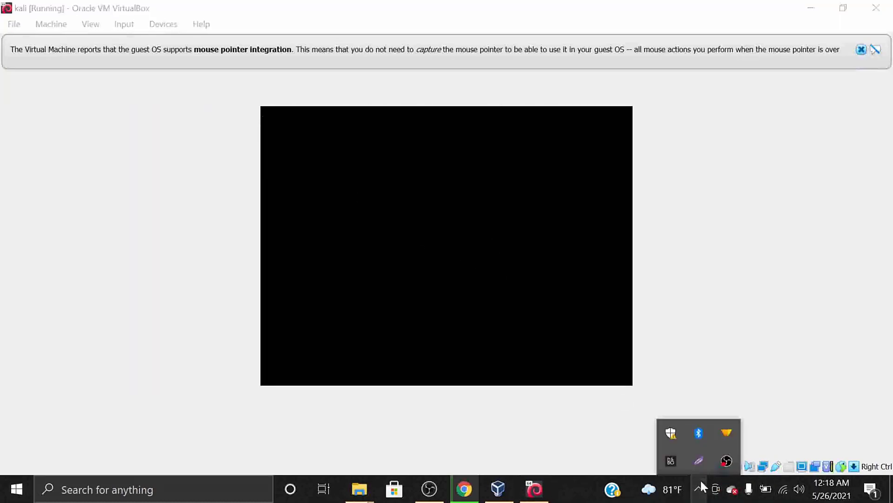
left_click(701, 484)
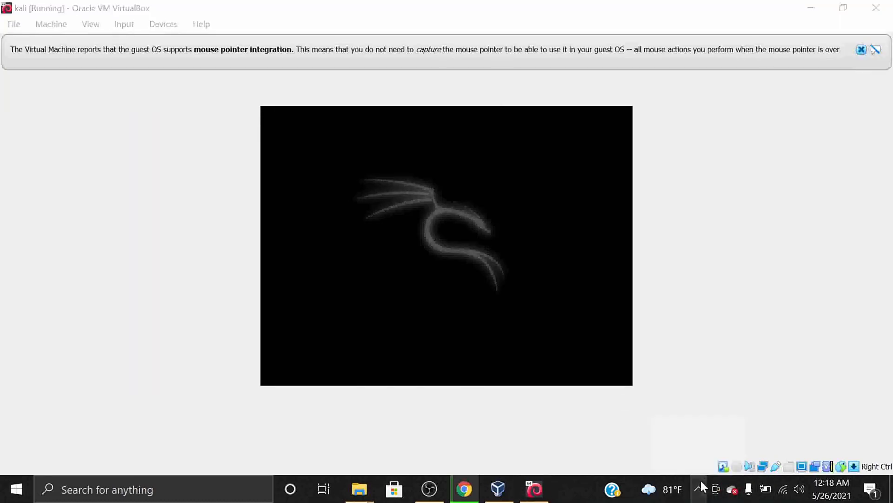
left_click(862, 50)
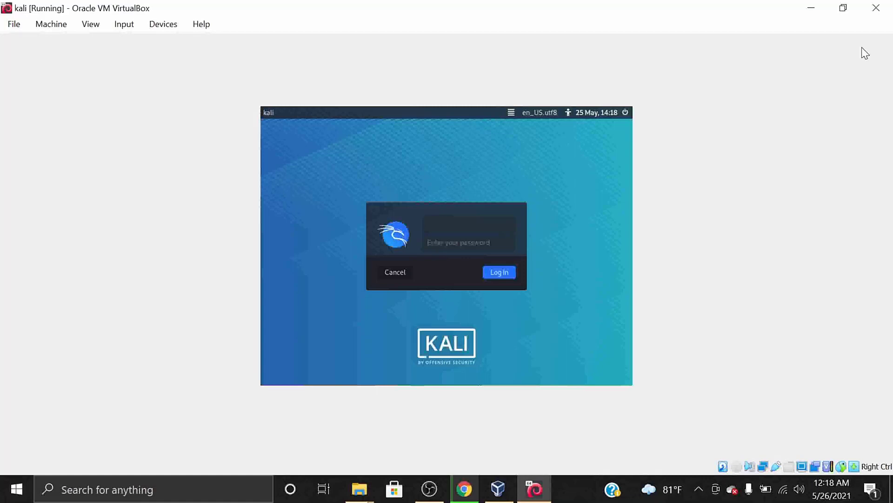
Log in to Kali with the user's username and password.
type("hydra")
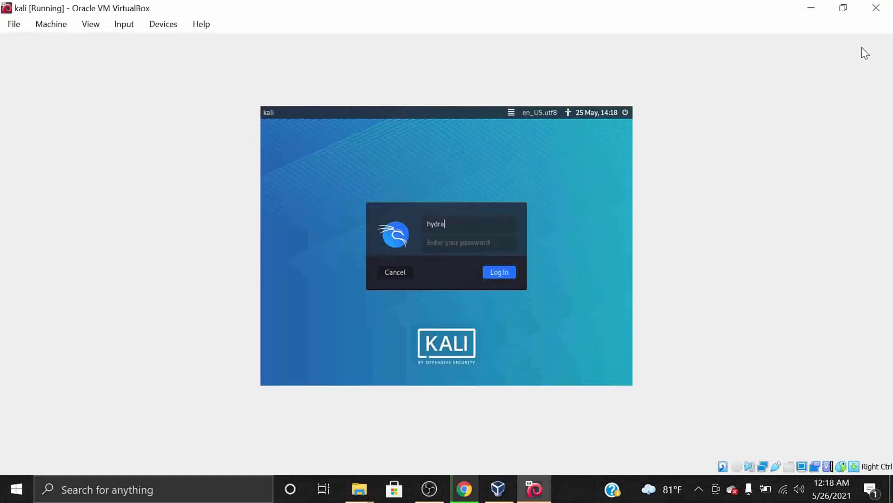
key("Tab")
type("kali")
key("Return")
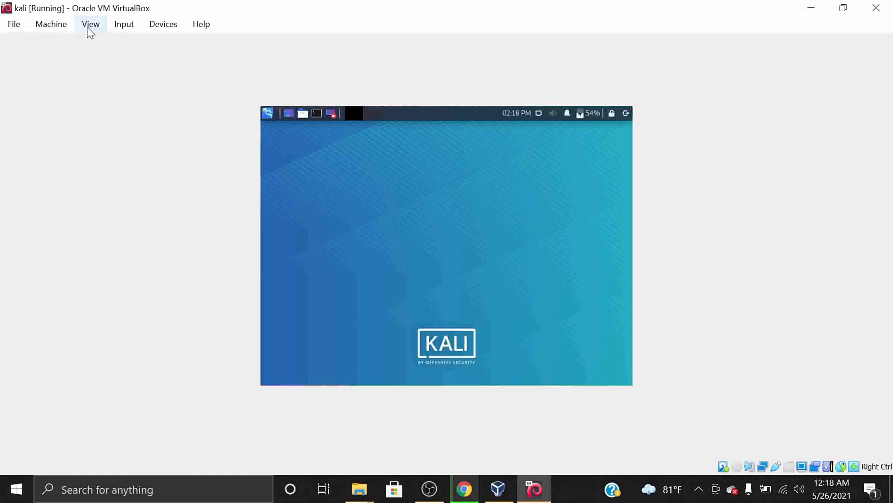
Switch the VM window to VirtualBox full-screen mode.
left_click(89, 28)
left_click(111, 46)
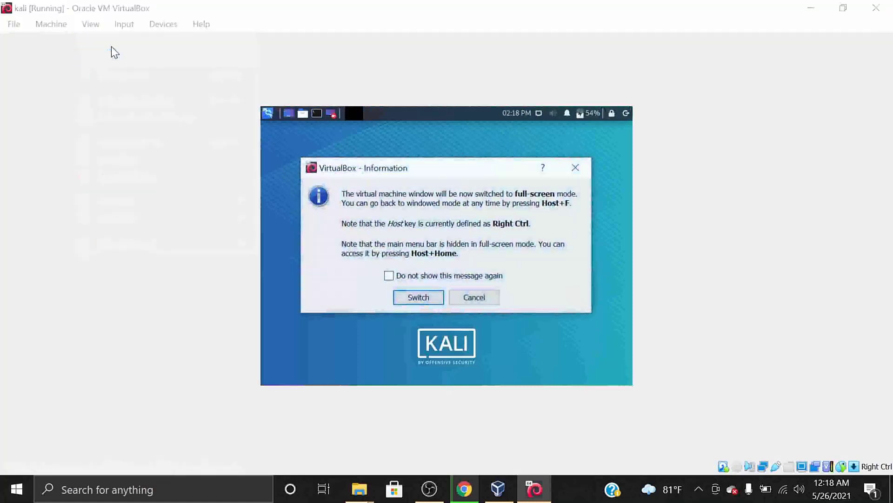
left_click(419, 297)
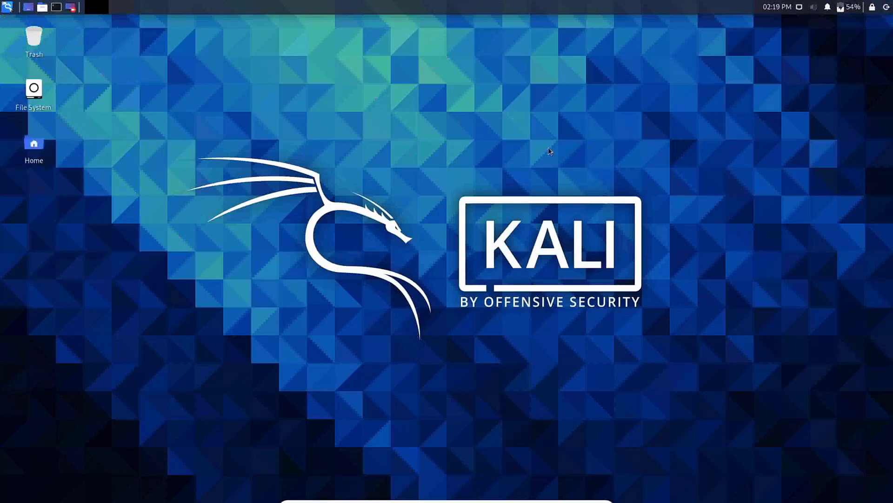
double_click(37, 154)
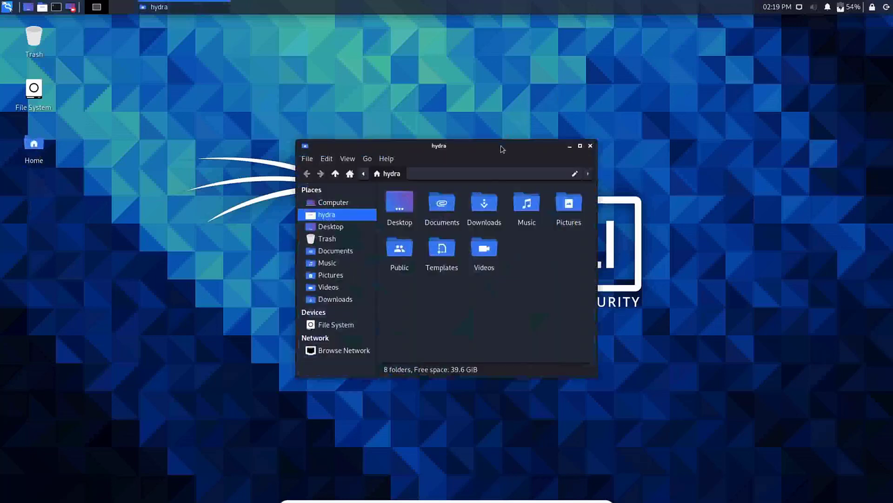
left_click(580, 146)
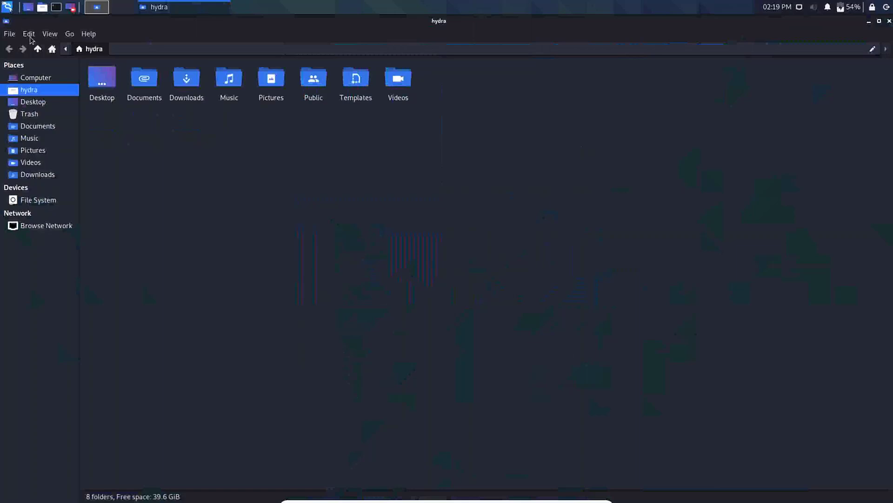
left_click(890, 21)
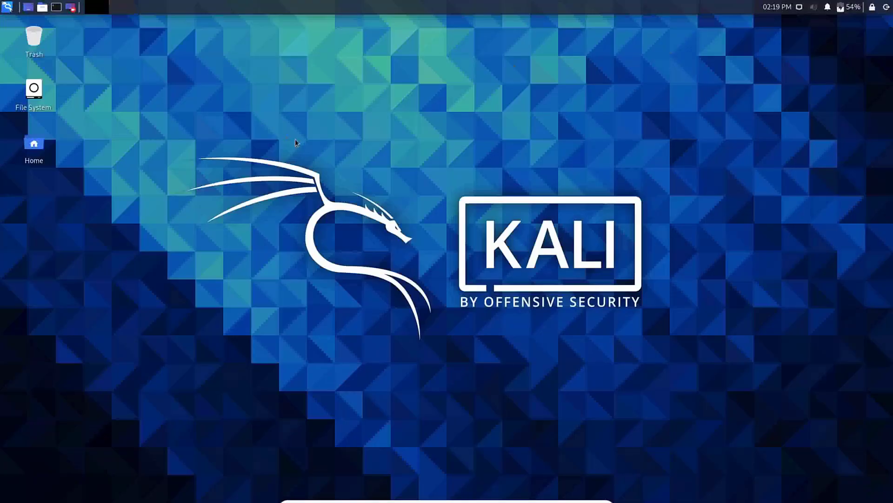
Open a terminal in the Desktop folder and move it to the right.
right_click(365, 70)
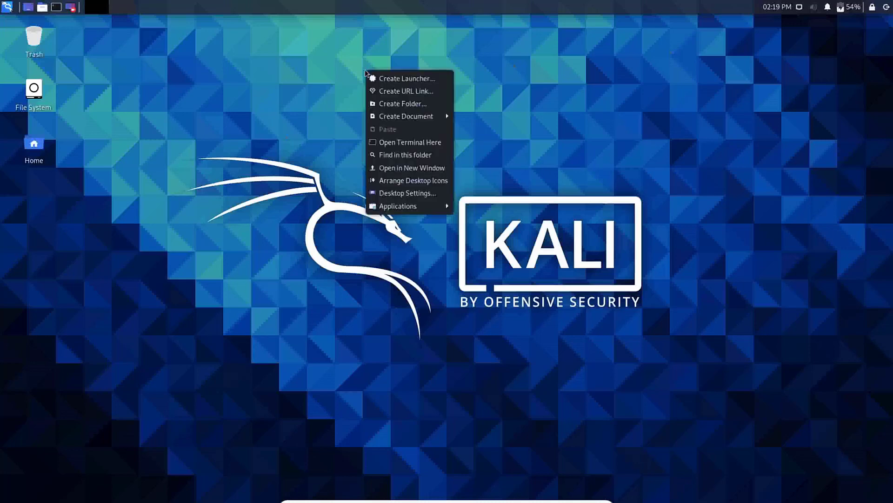
left_click(390, 142)
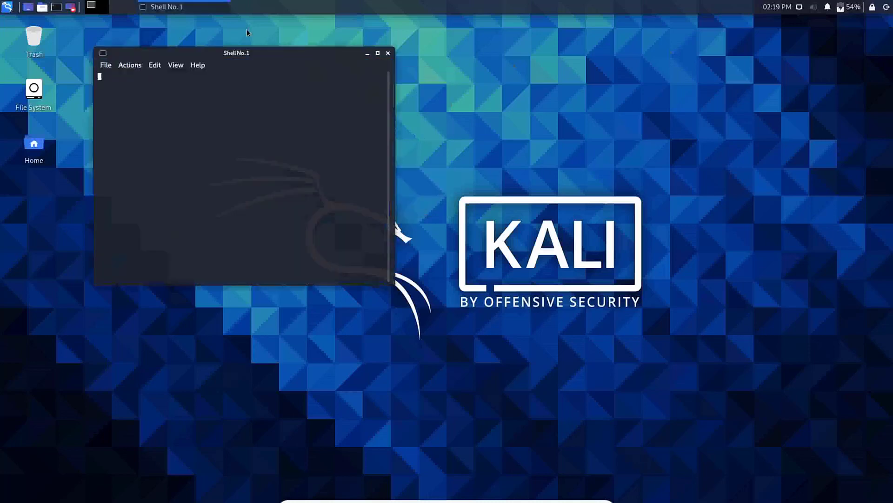
left_click_drag(255, 51, 514, 62)
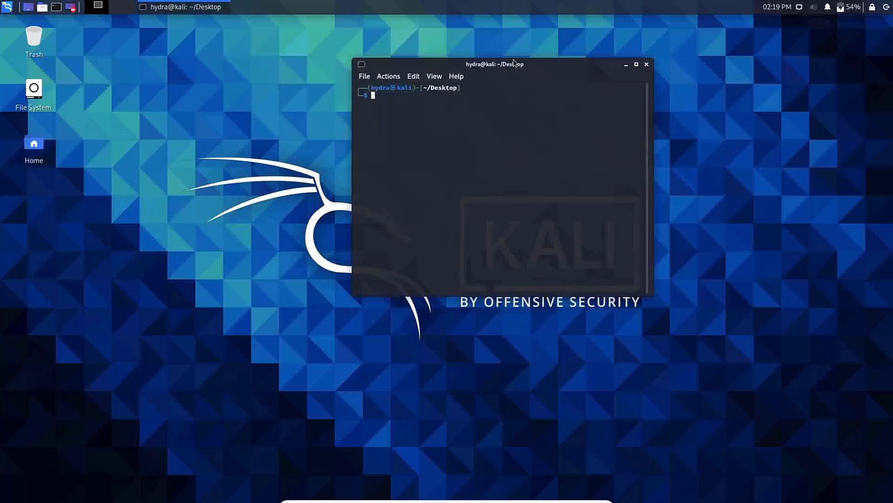
Run 'mkdir new' to create the folder, clear the output, and close the terminal.
type("mkdir new")
key("Return")
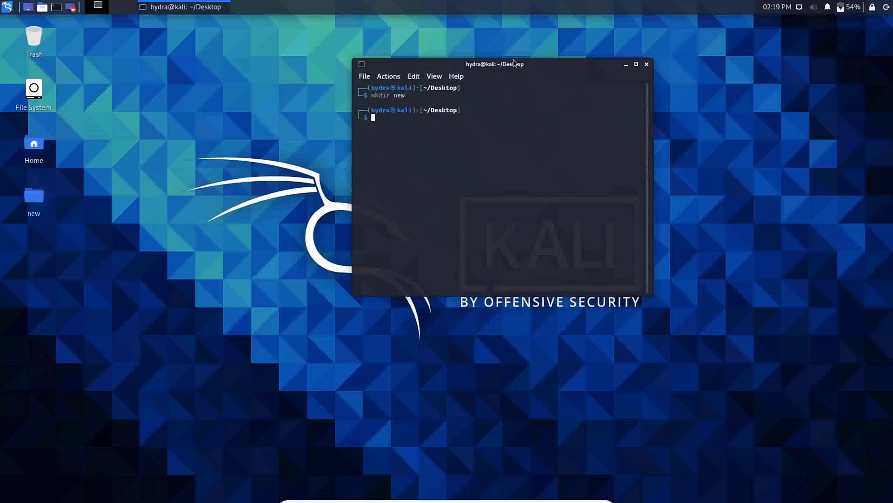
type("clear")
key("Return")
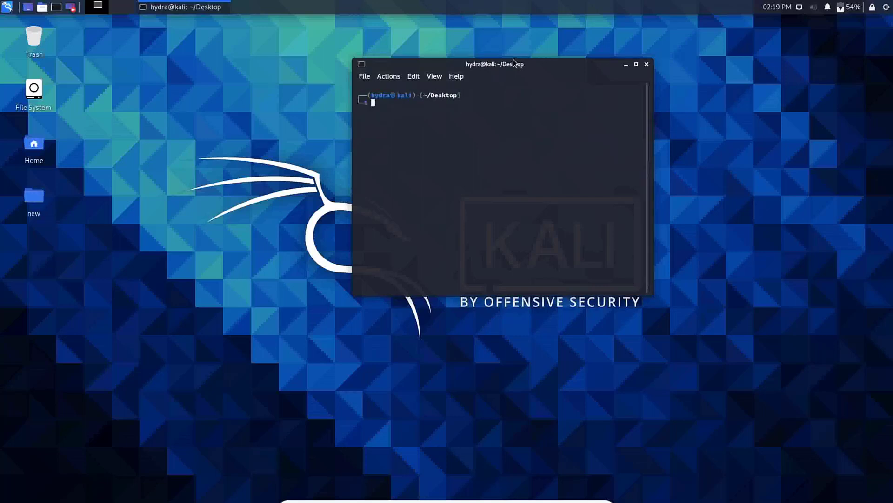
left_click(647, 65)
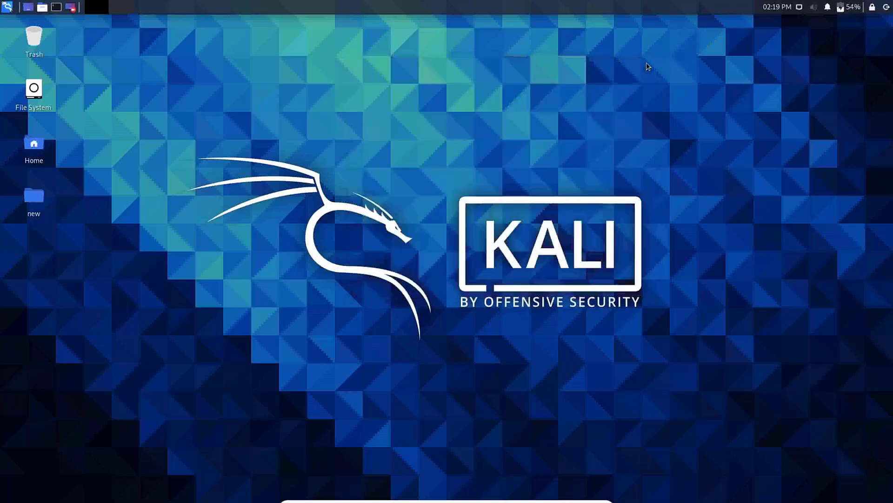